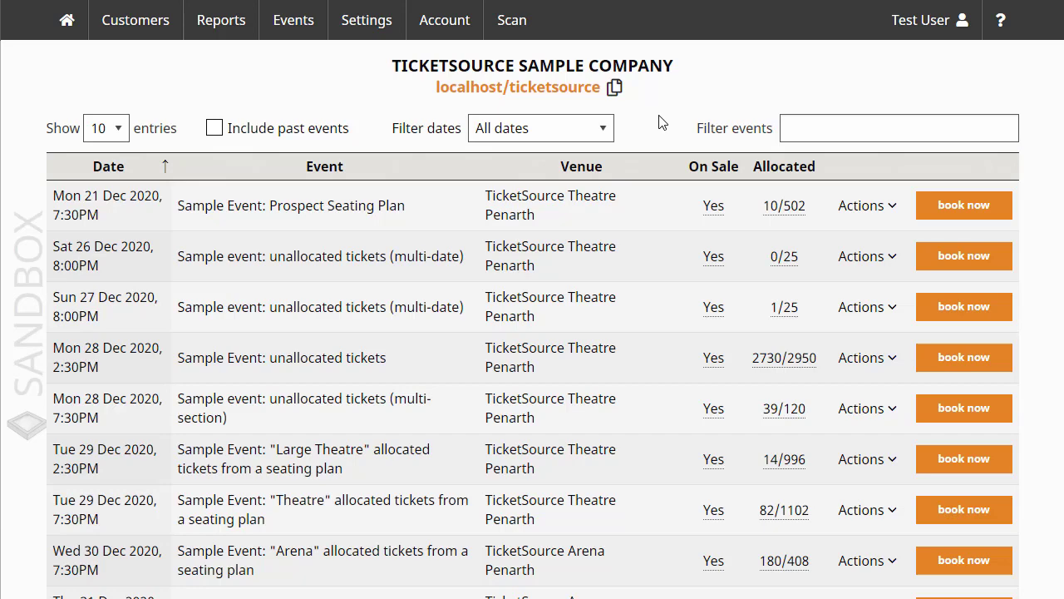
Step: Create a new event and name it "Sample event: timed entry"
{"action": "left_click", "coordinate": [294, 20]}
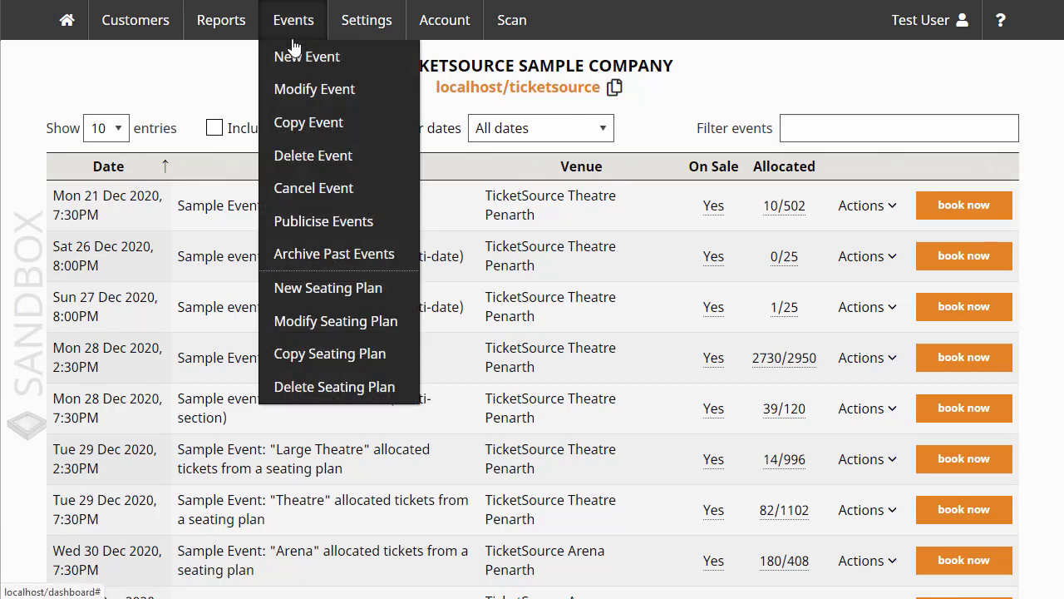
{"action": "left_click", "coordinate": [294, 57]}
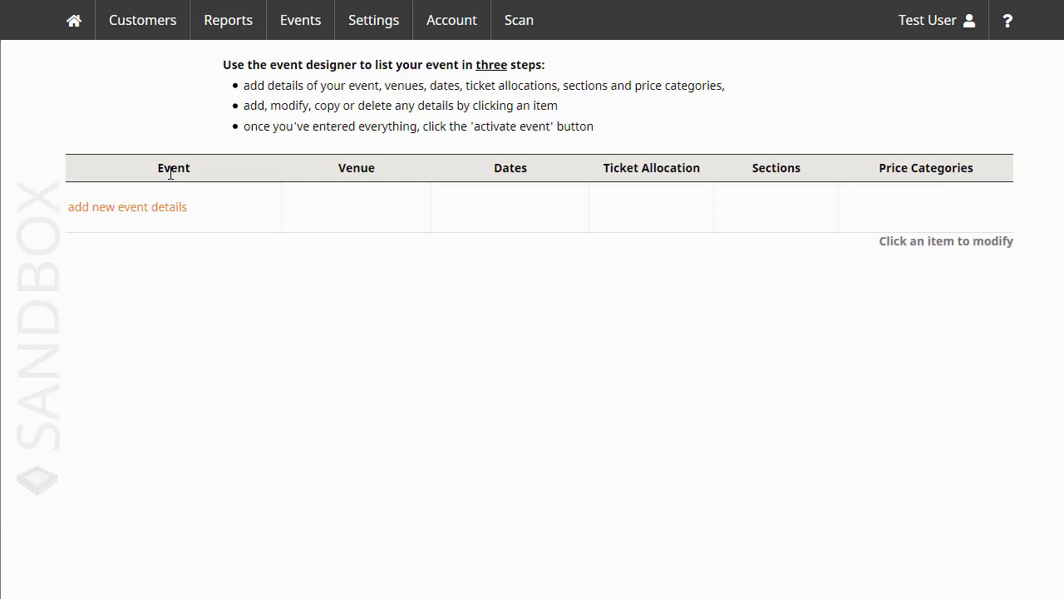
{"action": "left_click", "coordinate": [147, 207]}
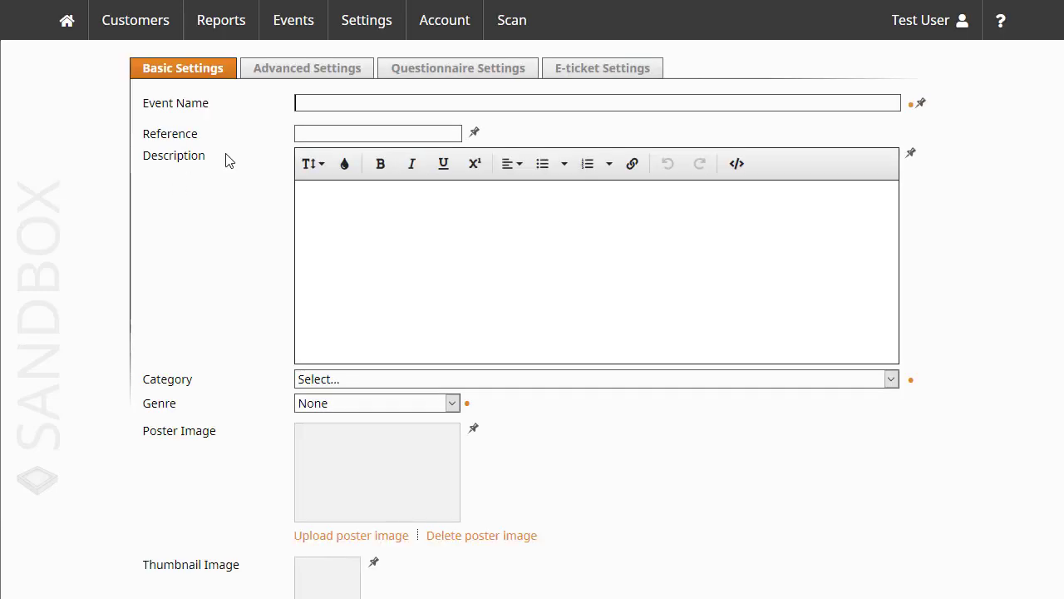
{"action": "left_click", "coordinate": [295, 103]}
{"action": "type", "text": "Sample evcen"}
{"action": "key", "text": "BackSpace"}
{"action": "key", "text": "BackSpace"}
{"action": "key", "text": "BackSpace"}
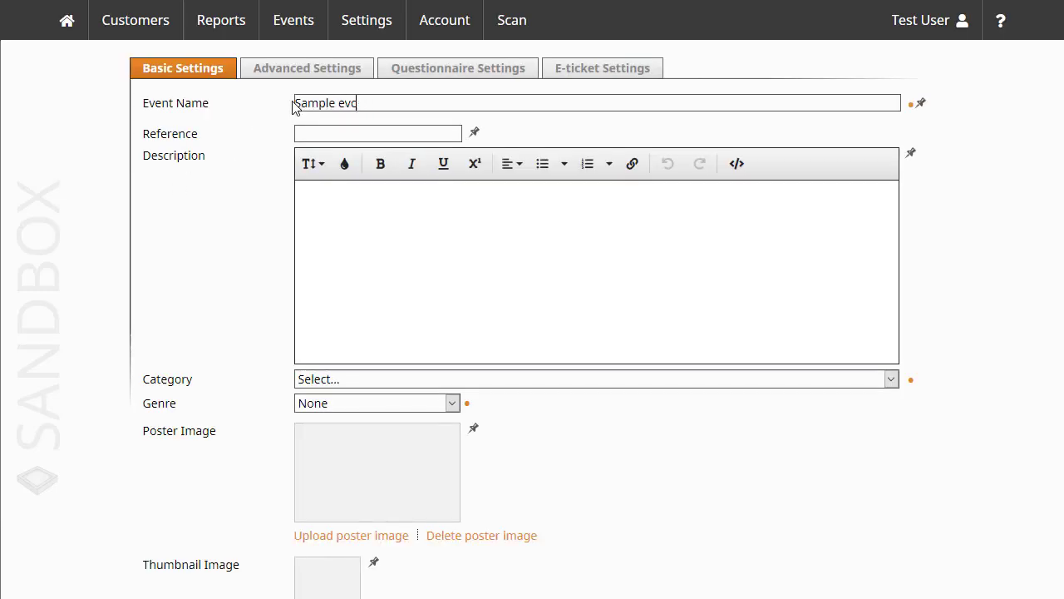
{"action": "type", "text": "ent: timed entry"}
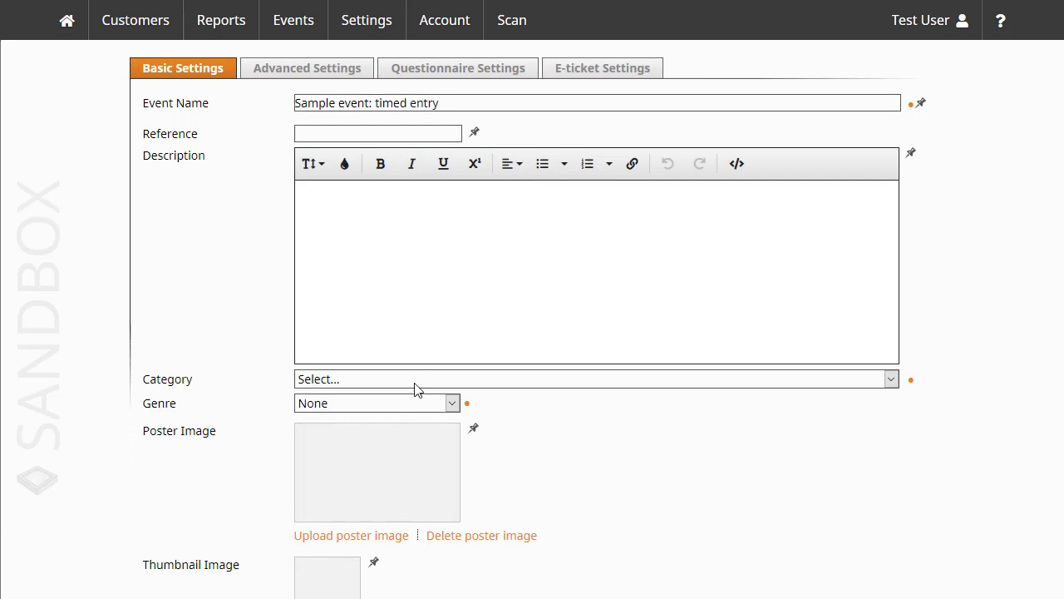
Step: Set the event's category to Guided Tour and its genre to Cultural, and save the event details
{"action": "left_click", "coordinate": [415, 384]}
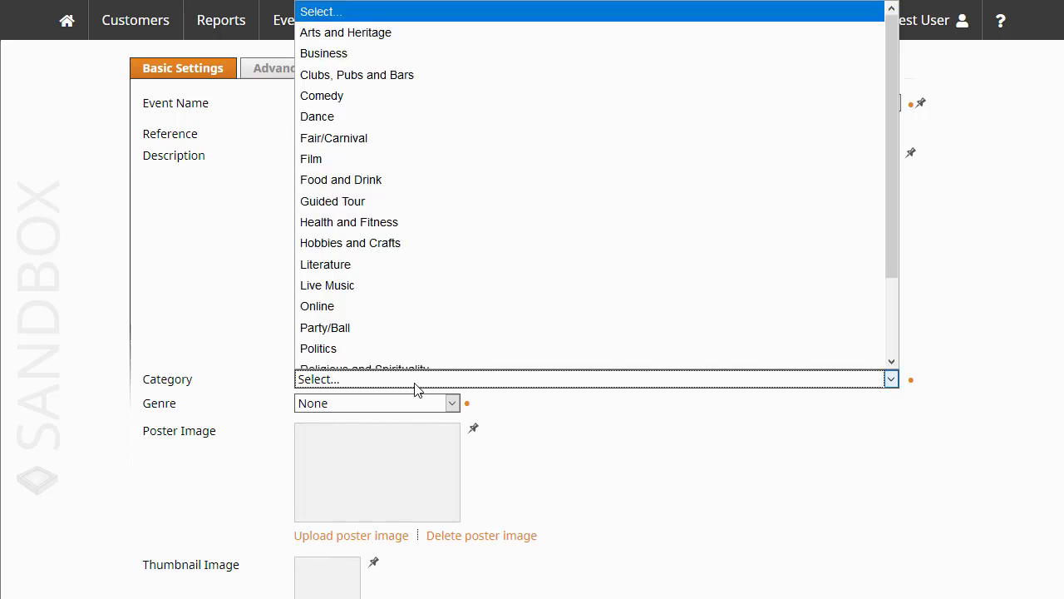
{"action": "left_click", "coordinate": [417, 198]}
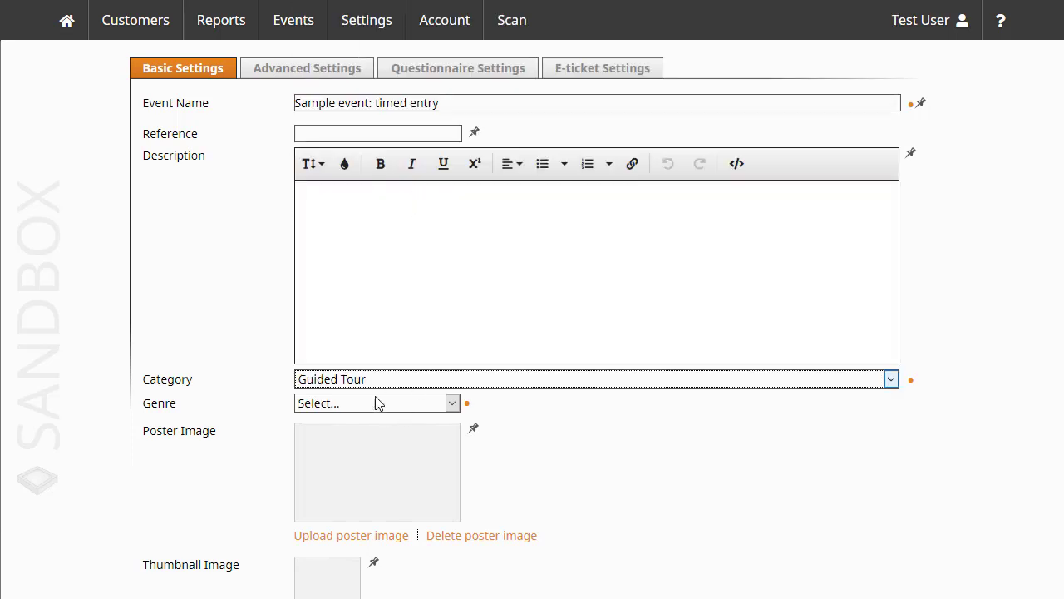
{"action": "left_click", "coordinate": [375, 399]}
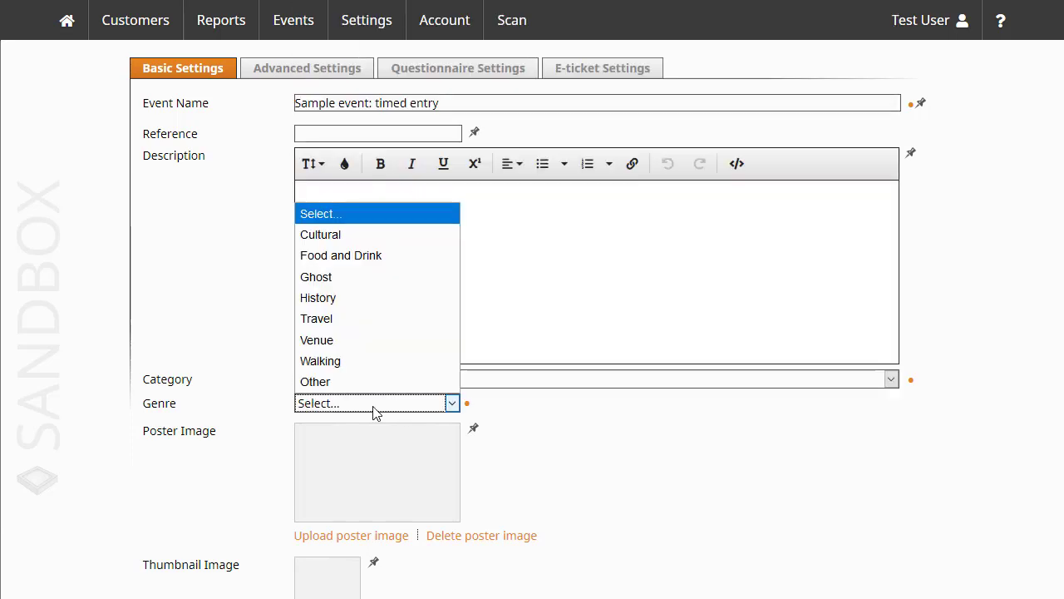
{"action": "left_click", "coordinate": [361, 236]}
{"action": "scroll", "coordinate": [810, 398], "scroll_direction": "down", "scroll_amount": 2}
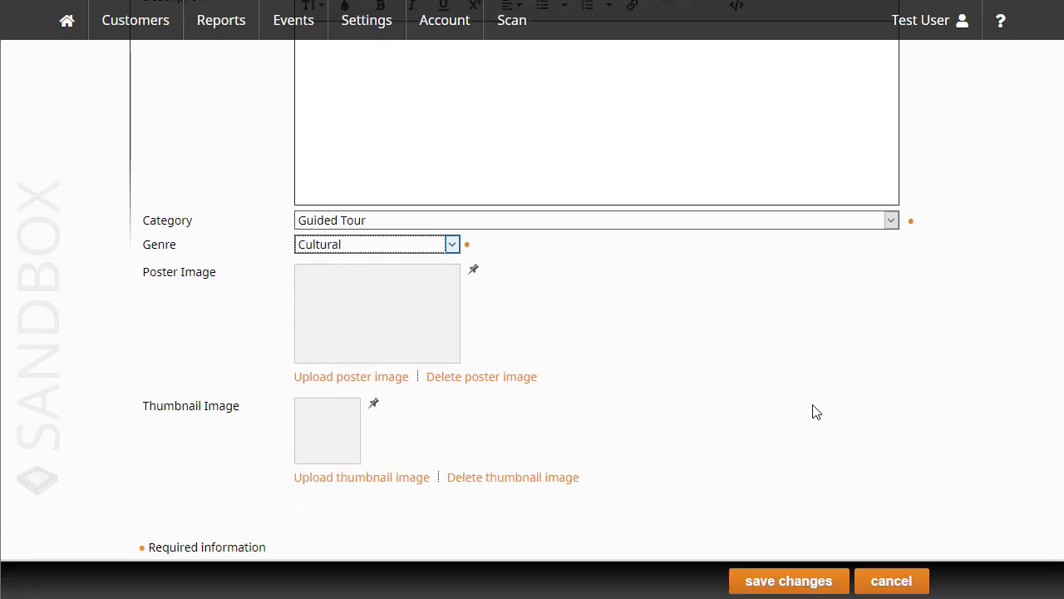
{"action": "left_click", "coordinate": [787, 581]}
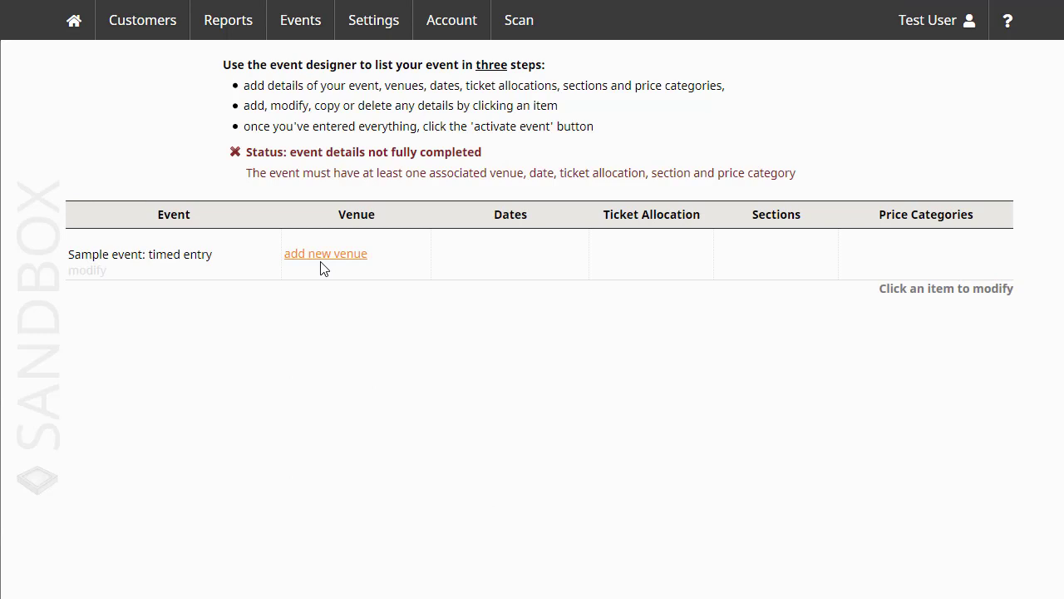
Step: Add TicketSource Theatre in Penarth as the event's venue, using its stored details, and save it
{"action": "left_click", "coordinate": [323, 258]}
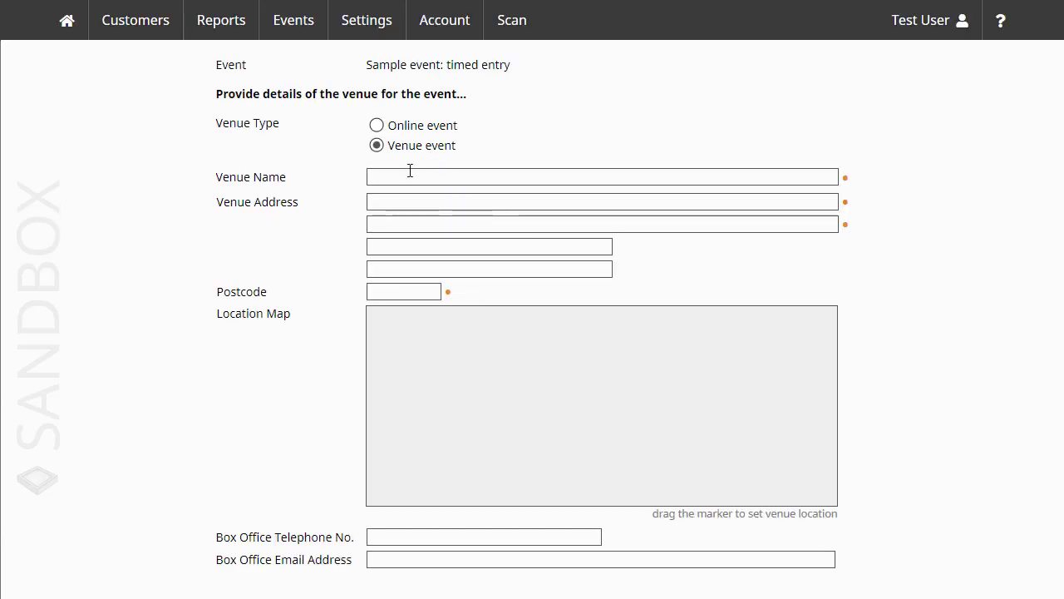
{"action": "left_click", "coordinate": [410, 172]}
{"action": "type", "text": "TicketSource Theatre"}
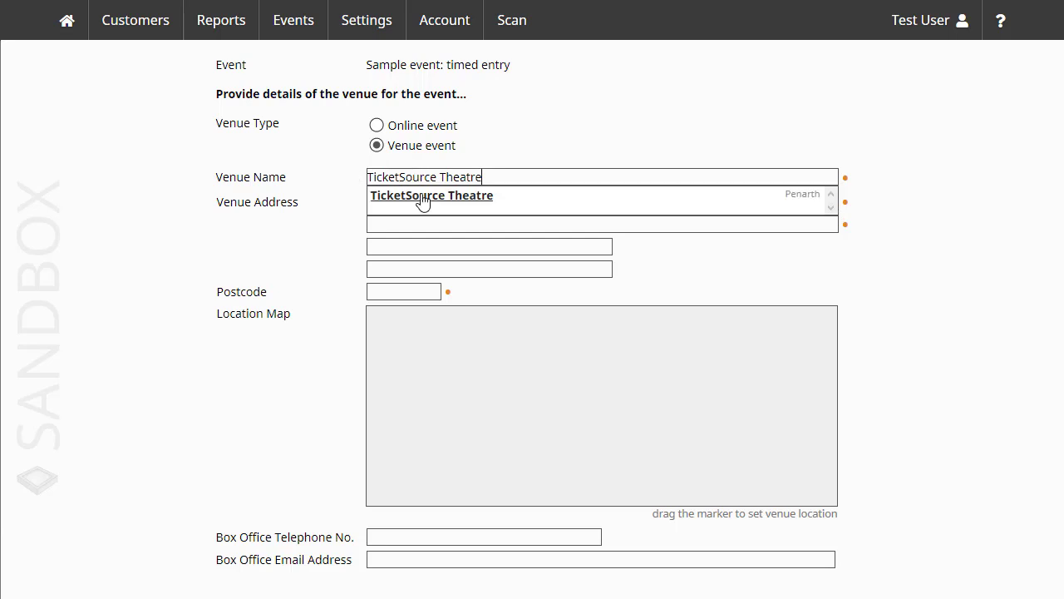
{"action": "left_click", "coordinate": [420, 199]}
{"action": "scroll", "coordinate": [914, 466], "scroll_direction": "down", "scroll_amount": 2}
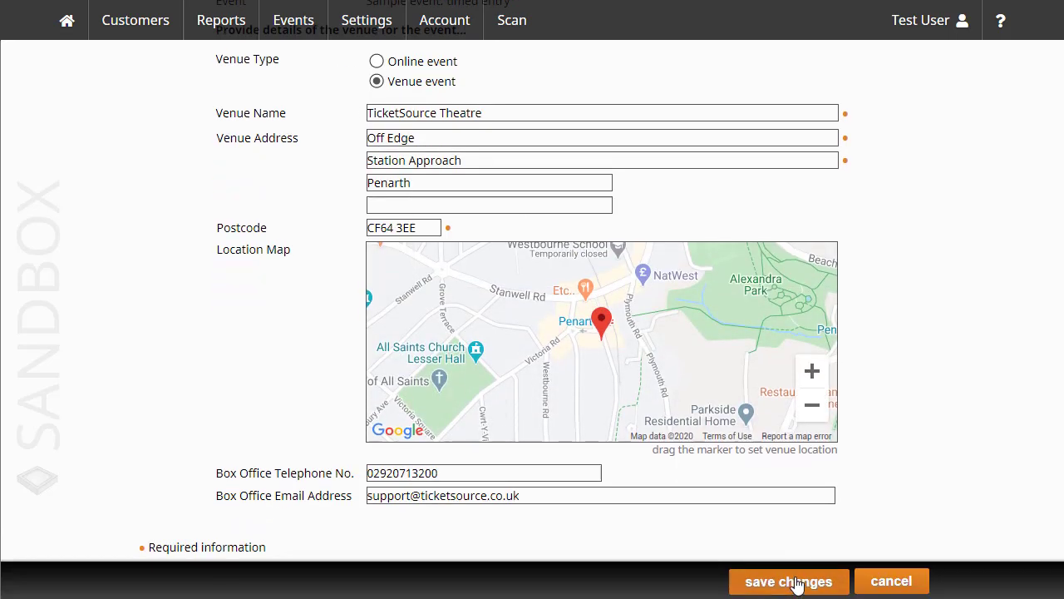
{"action": "left_click", "coordinate": [835, 577]}
Step: Add a new event date of 01/07/2020 with a start time of 1:00 PM
{"action": "left_click", "coordinate": [470, 254]}
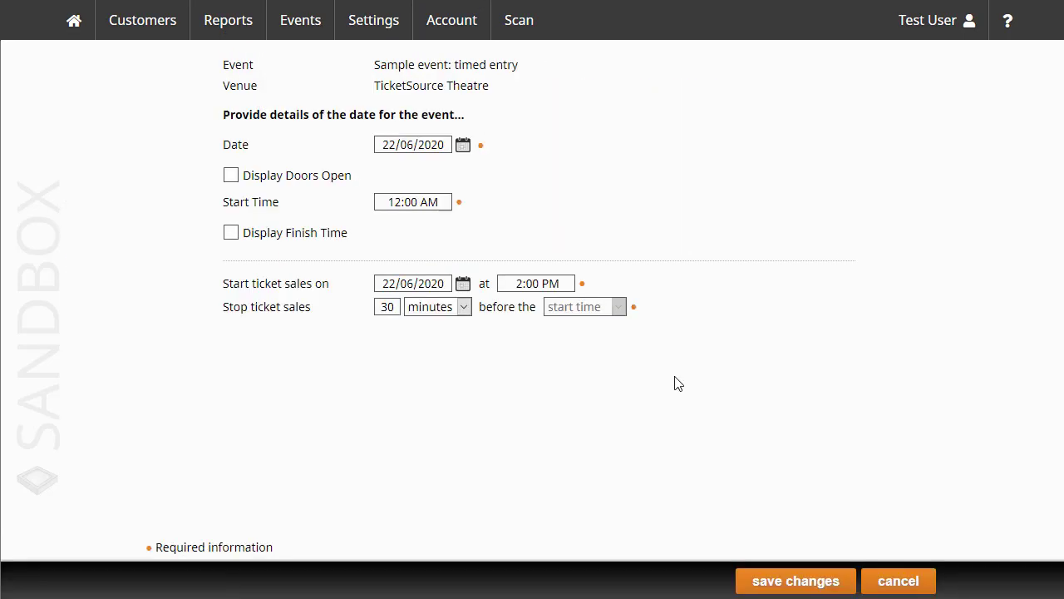
{"action": "left_click", "coordinate": [459, 153]}
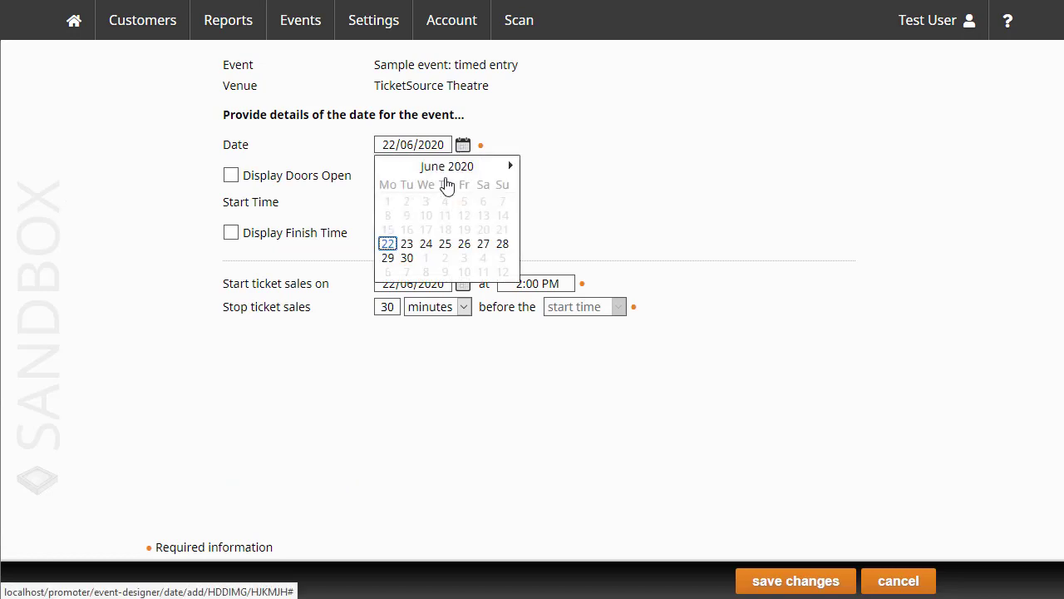
{"action": "left_click", "coordinate": [427, 258]}
{"action": "left_click", "coordinate": [388, 200]}
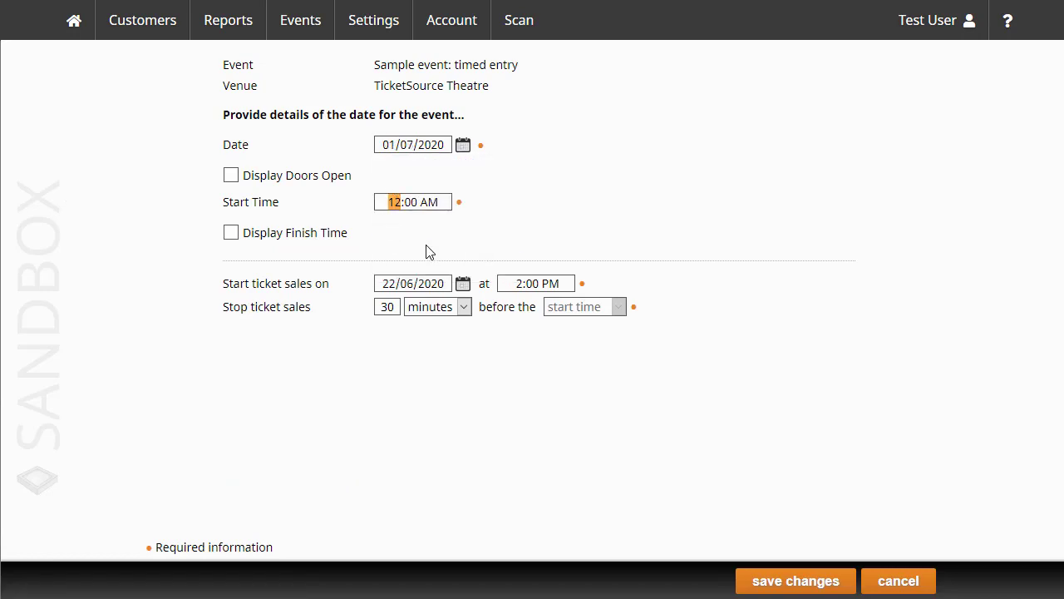
{"action": "type", "text": "1"}
{"action": "key", "text": "Tab"}
{"action": "key", "text": "Tab"}
{"action": "key", "text": "p"}
Step: Display a finish time for this date, set it to 01/07/2020 at 2:00 PM, and save the date
{"action": "left_click", "coordinate": [298, 237]}
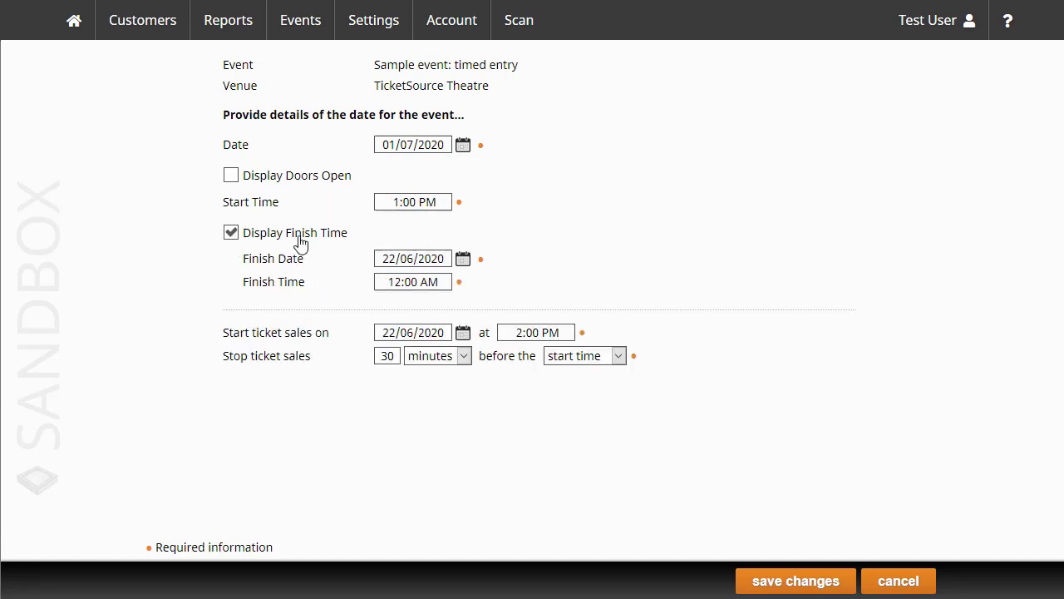
{"action": "left_click", "coordinate": [461, 259]}
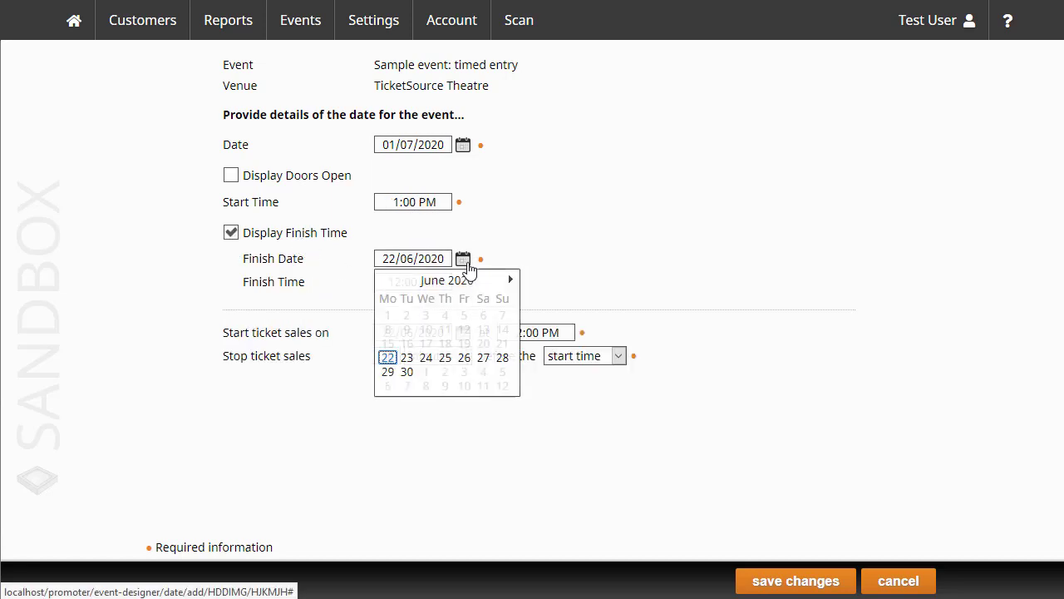
{"action": "left_click", "coordinate": [426, 370]}
{"action": "left_click", "coordinate": [400, 281]}
{"action": "type", "text": "2:00 AM"}
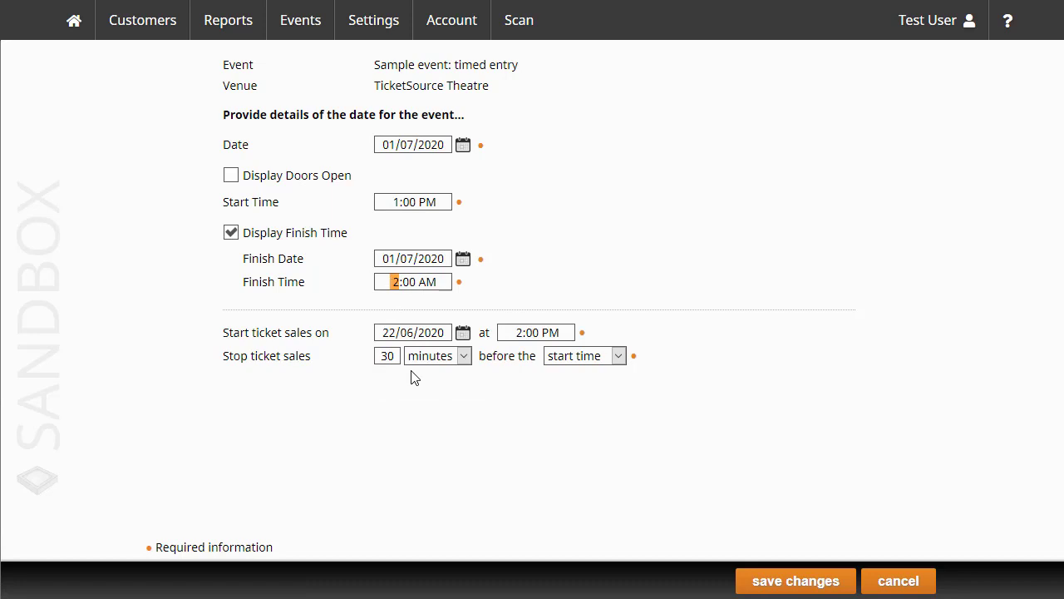
{"action": "key", "text": "Tab"}
{"action": "key", "text": "Tab"}
{"action": "key", "text": "p"}
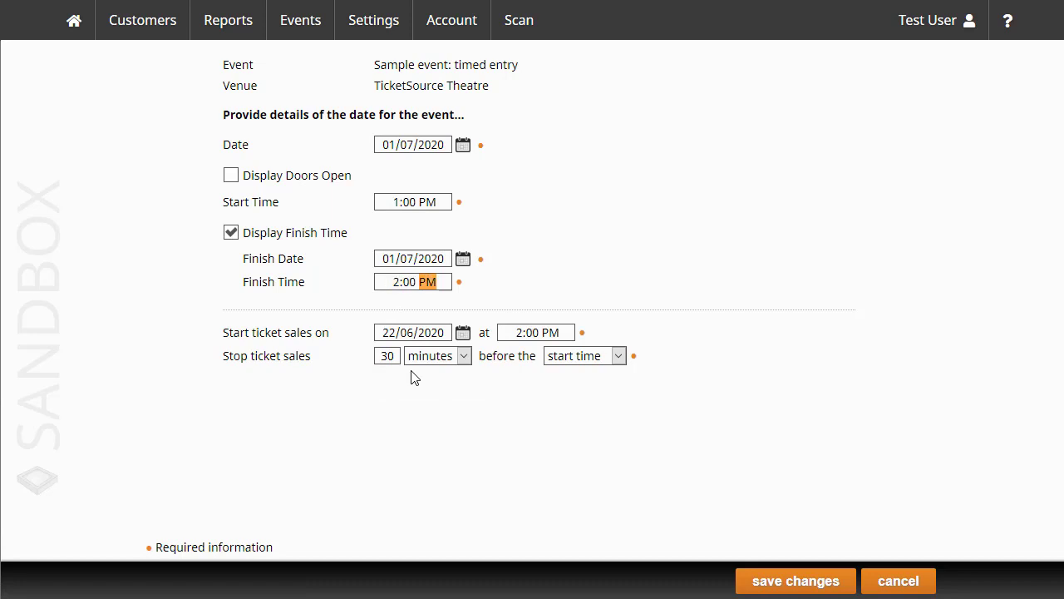
{"action": "left_click", "coordinate": [796, 582]}
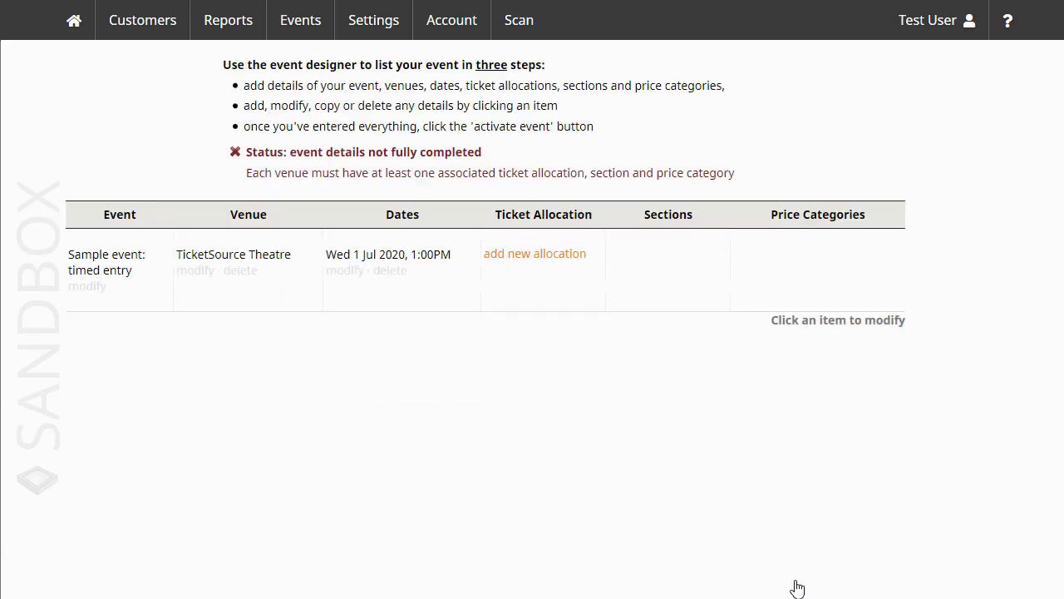
Step: Add a ticket allocation from a general admission quota for the 1 July 2020 date and save it
{"action": "left_click", "coordinate": [528, 258]}
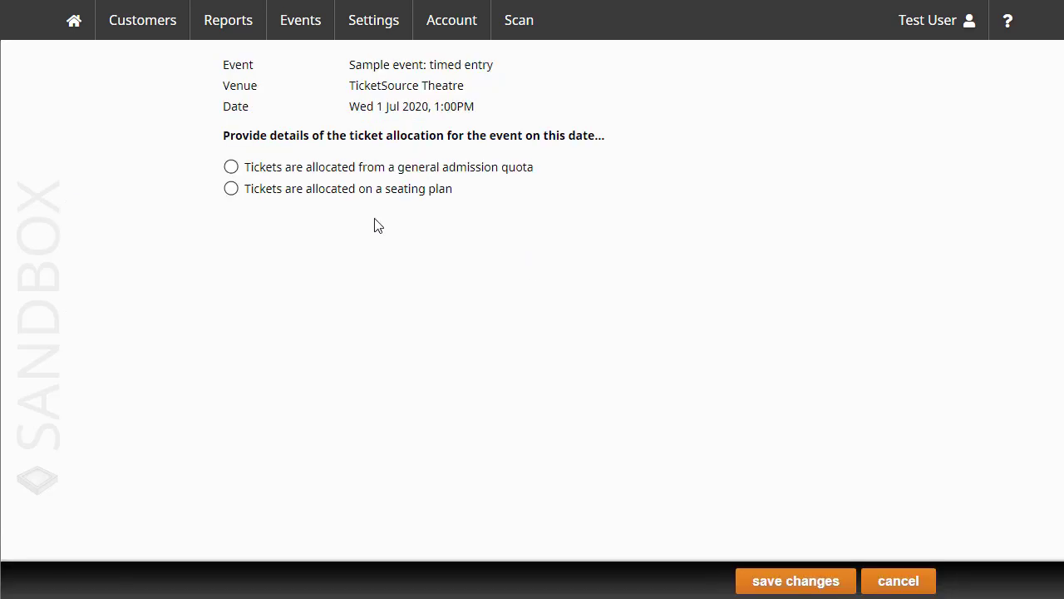
{"action": "left_click", "coordinate": [368, 171]}
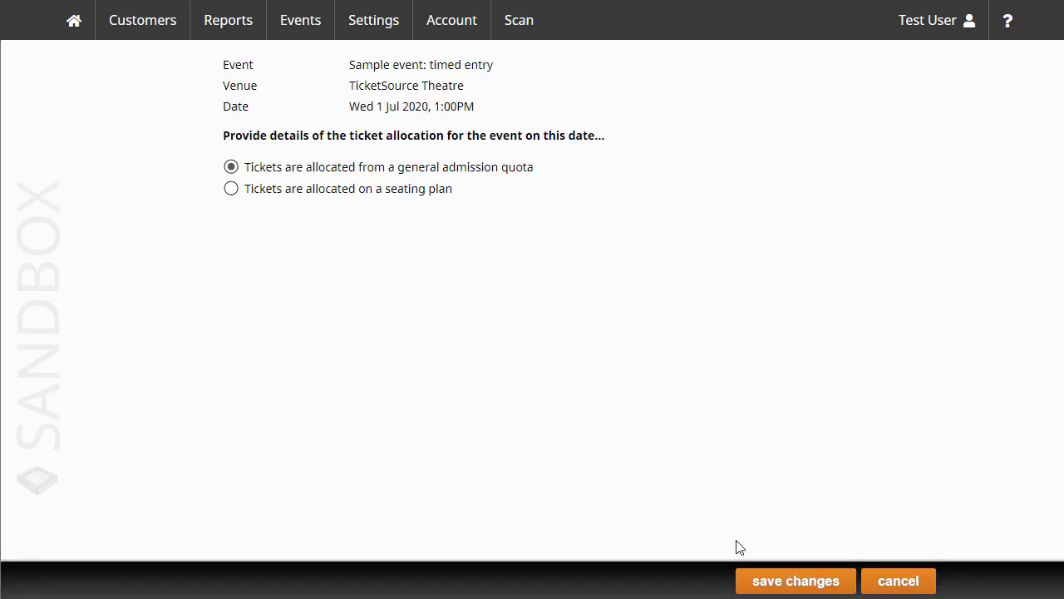
{"action": "left_click", "coordinate": [796, 582]}
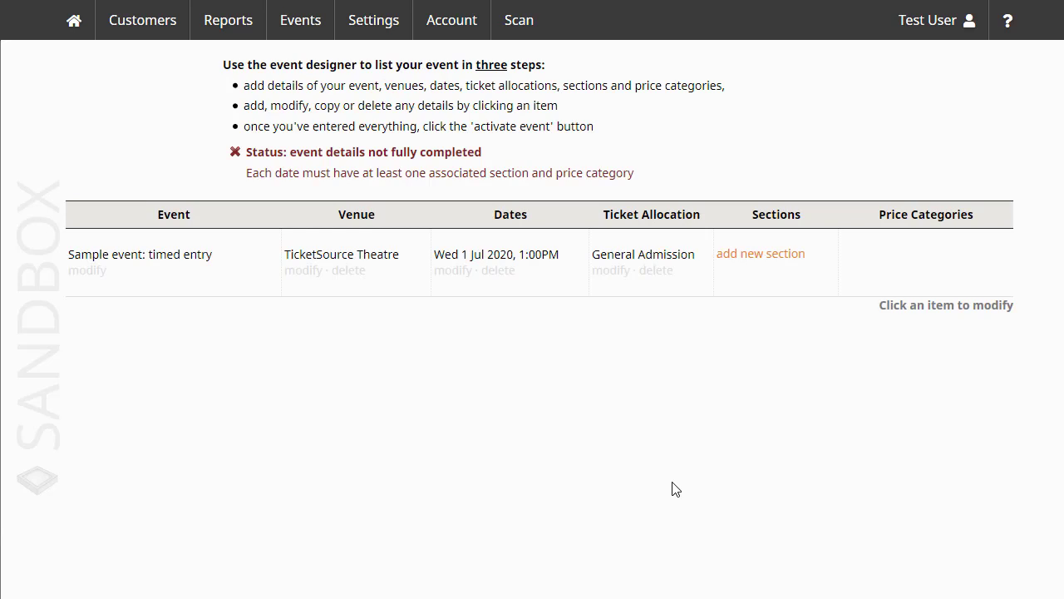
Step: Add a General Admission section to the ticket allocation and save it
{"action": "left_click", "coordinate": [761, 255]}
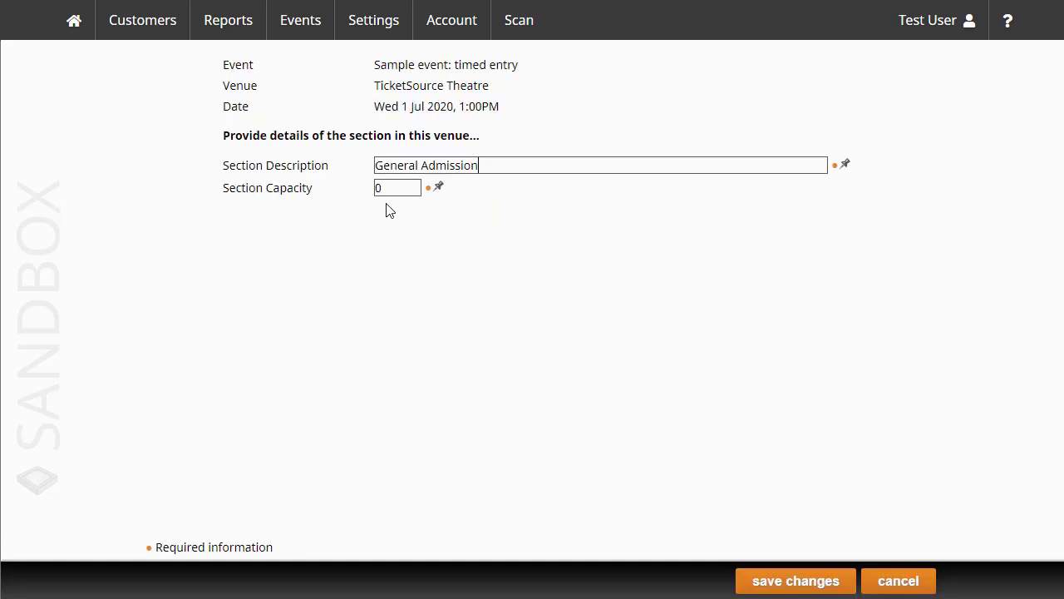
{"action": "key", "text": "Tab"}
{"action": "left_click", "coordinate": [796, 580]}
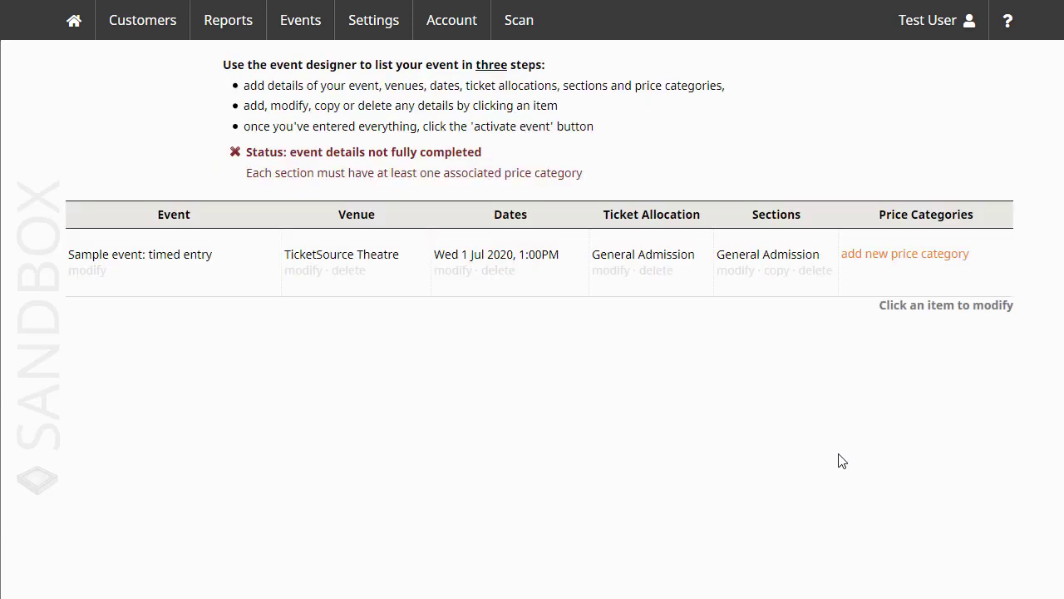
Step: Add an Adult price category at £10 to the General Admission section and save it
{"action": "left_click", "coordinate": [906, 257]}
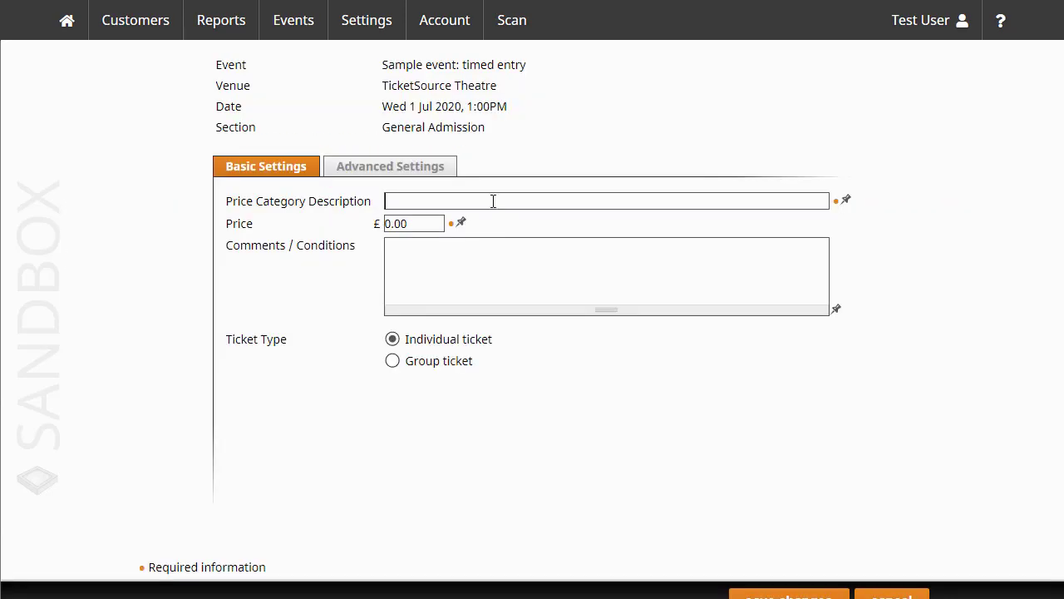
{"action": "type", "text": "Adult"}
{"action": "key", "text": "Tab"}
{"action": "type", "text": "10"}
{"action": "scroll", "coordinate": [862, 413], "scroll_direction": "down", "scroll_amount": 1}
{"action": "left_click", "coordinate": [786, 593]}
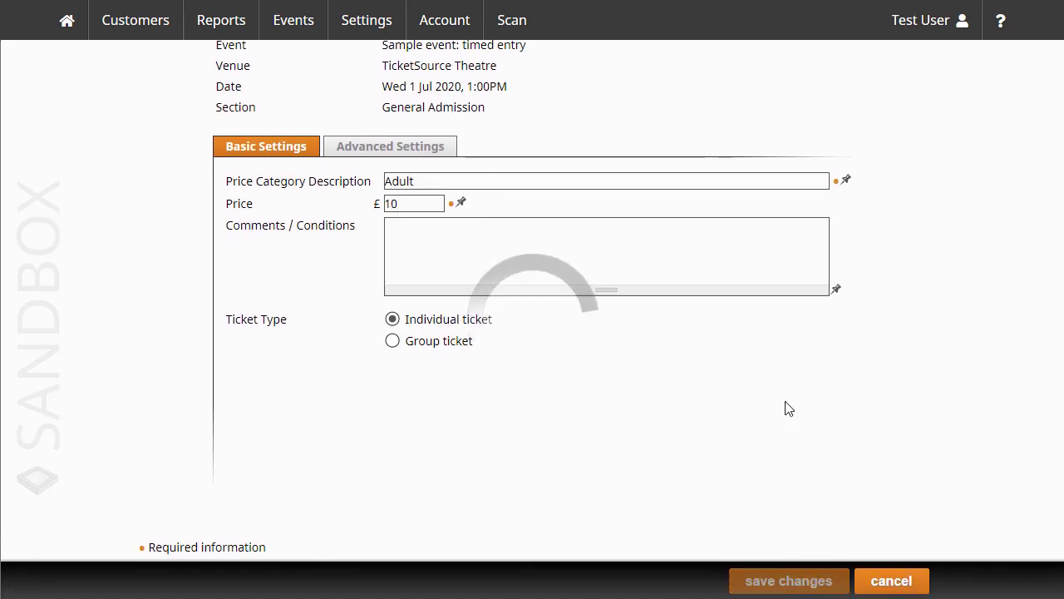
Step: Add a second price category, Children, at £7.50 to the General Admission section and save it
{"action": "left_click", "coordinate": [872, 304]}
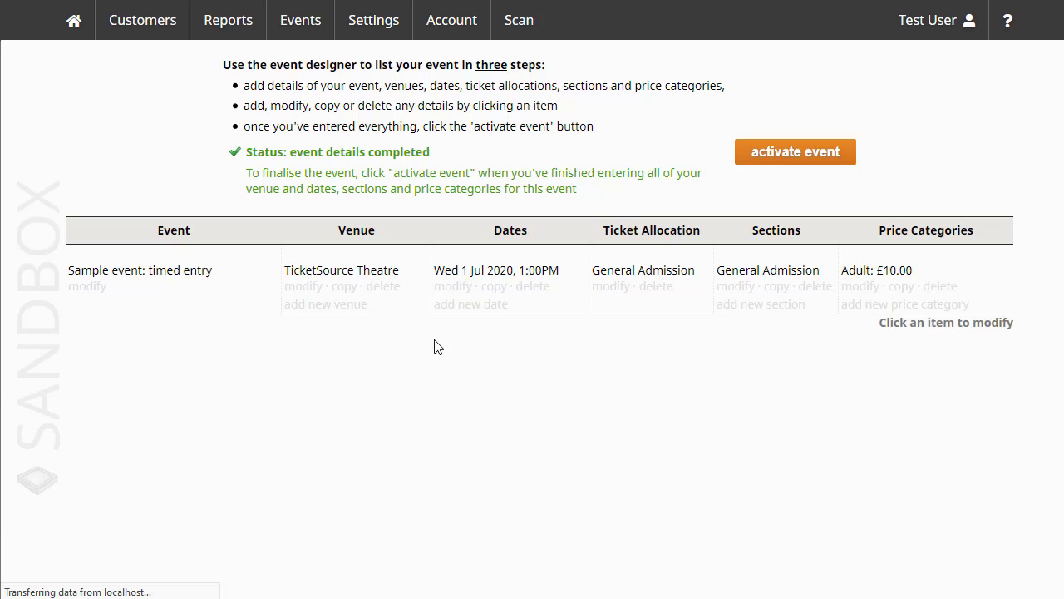
{"action": "type", "text": "Childr"}
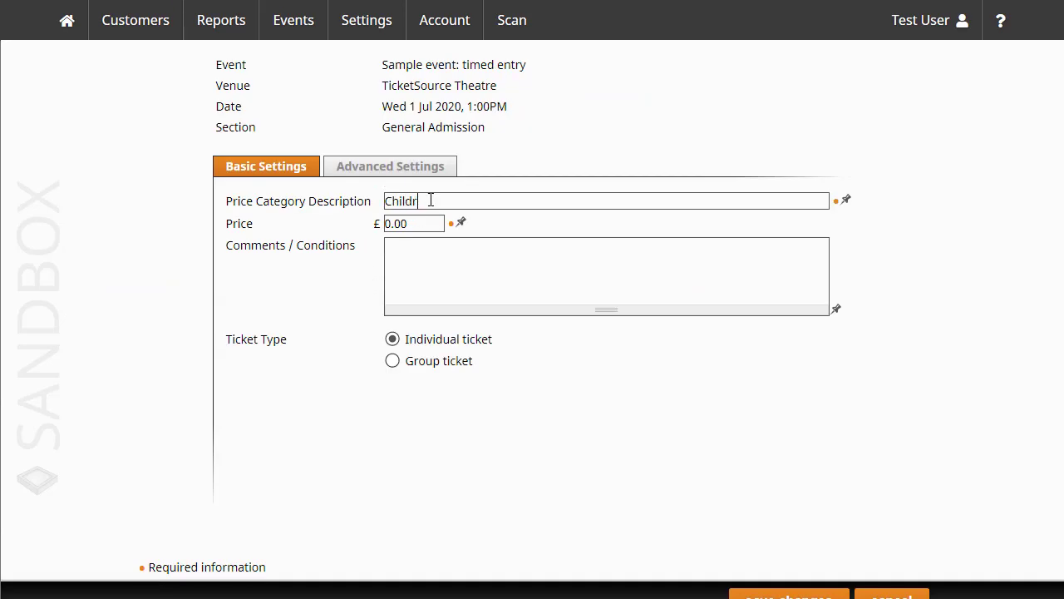
{"action": "type", "text": "en"}
{"action": "key", "text": "Tab"}
{"action": "type", "text": "7"}
{"action": "scroll", "coordinate": [786, 560], "scroll_direction": "down", "scroll_amount": 1}
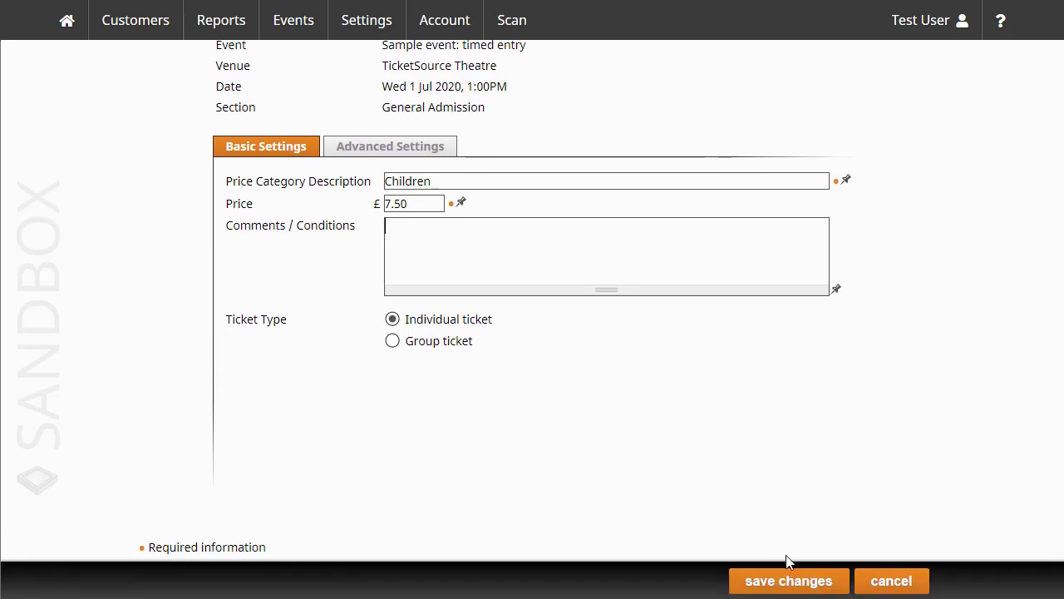
{"action": "left_click", "coordinate": [800, 574]}
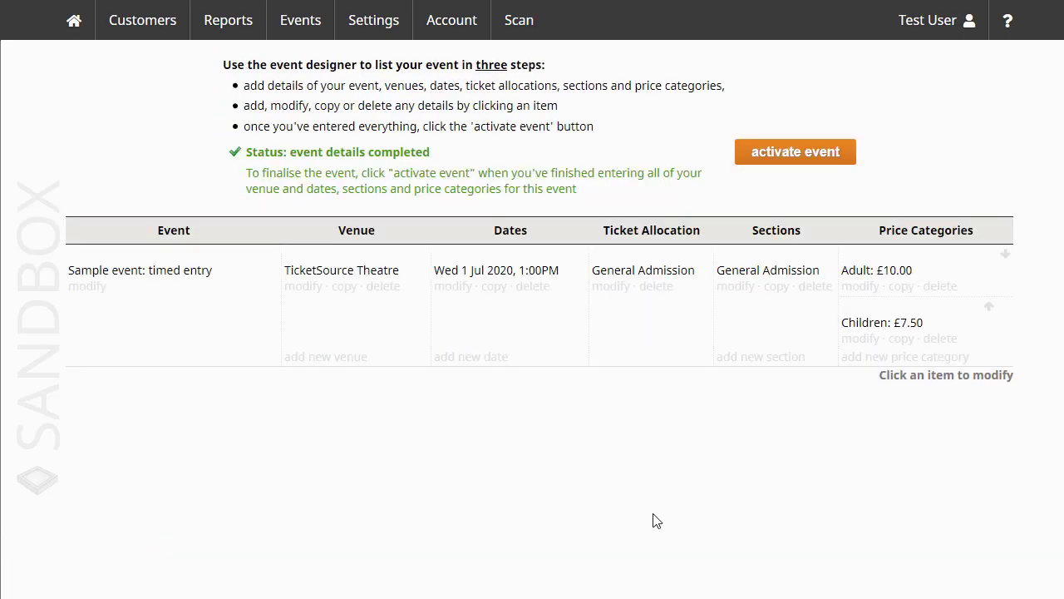
Step: Copy the 1:00 PM date on 1 July 2020 and save the copy with start time 2:00 PM and finish time 3:00 PM
{"action": "left_click", "coordinate": [495, 286]}
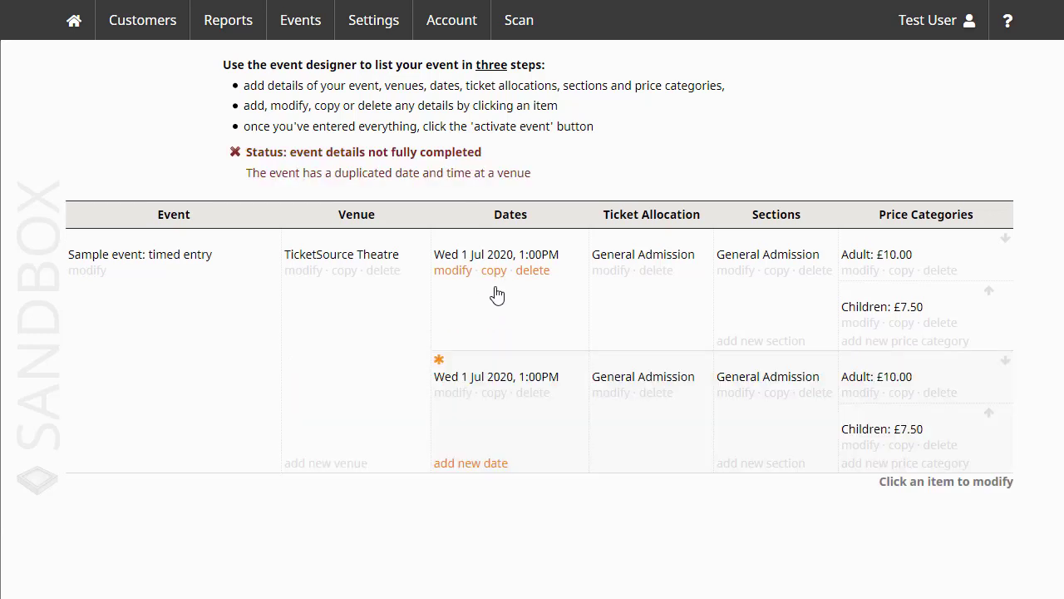
{"action": "left_click", "coordinate": [452, 396]}
{"action": "left_click", "coordinate": [392, 202]}
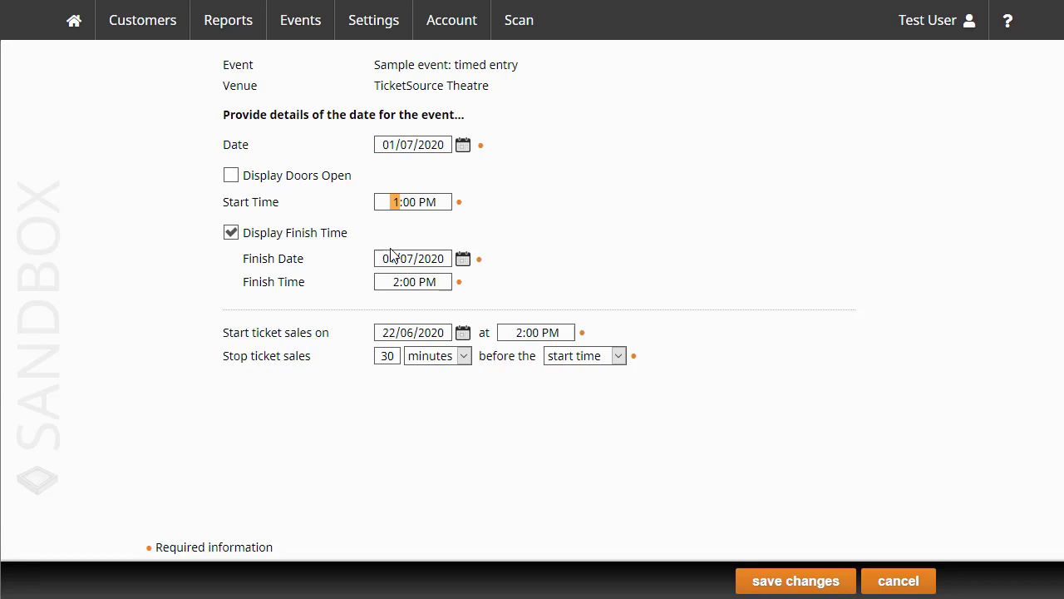
{"action": "type", "text": "2"}
{"action": "left_click", "coordinate": [396, 283]}
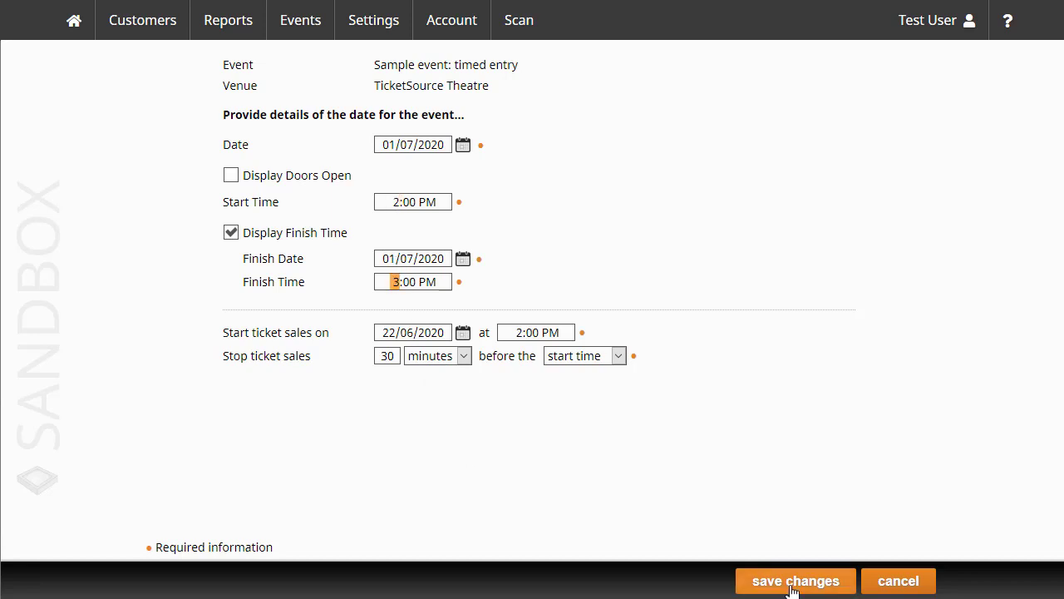
{"action": "left_click", "coordinate": [753, 579]}
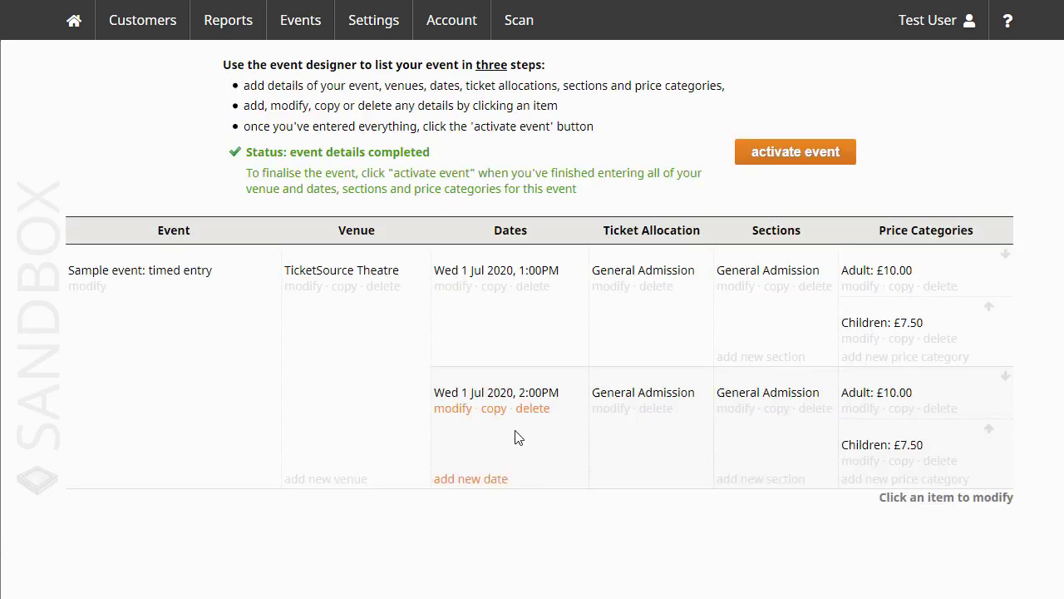
Step: Duplicate the 2:00 PM time slot and save the duplicate with start time 3:00 PM and finish time 4:00 PM
{"action": "left_click", "coordinate": [493, 408]}
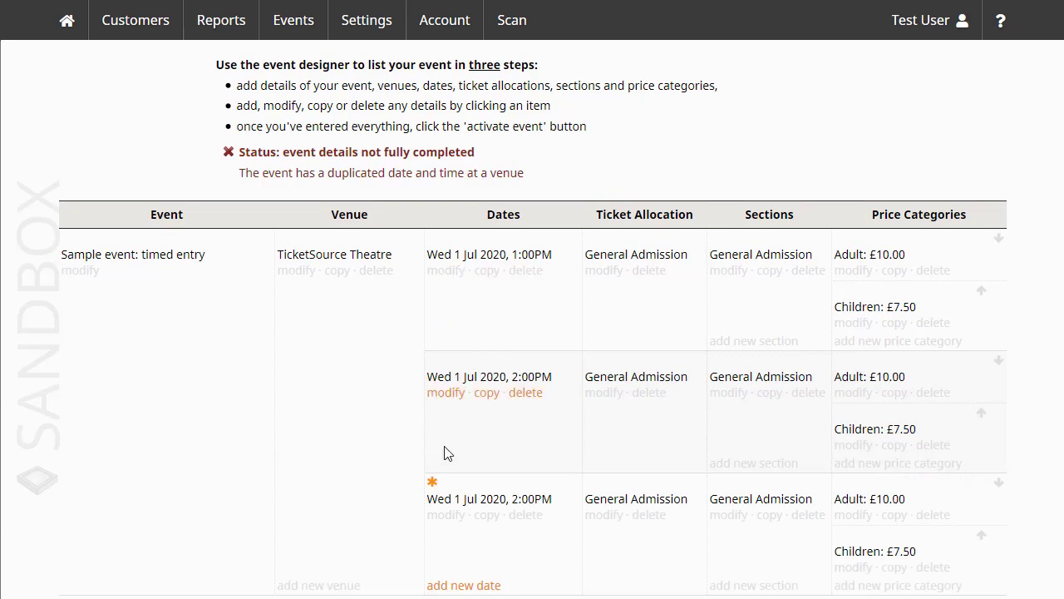
{"action": "left_click", "coordinate": [445, 515]}
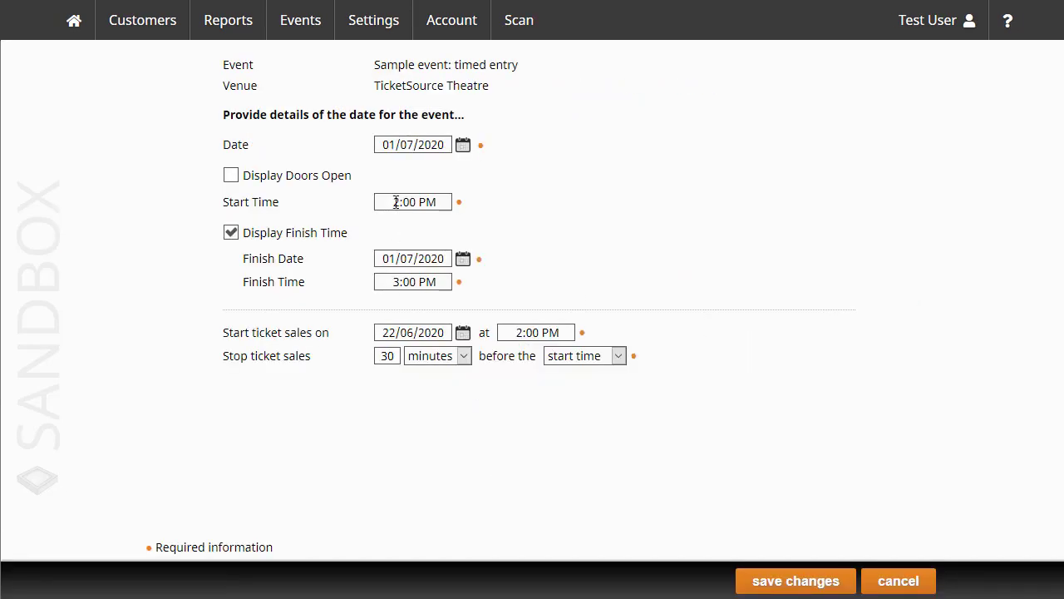
{"action": "type", "text": "3"}
{"action": "left_click", "coordinate": [386, 282]}
{"action": "type", "text": "4"}
{"action": "left_click", "coordinate": [781, 580]}
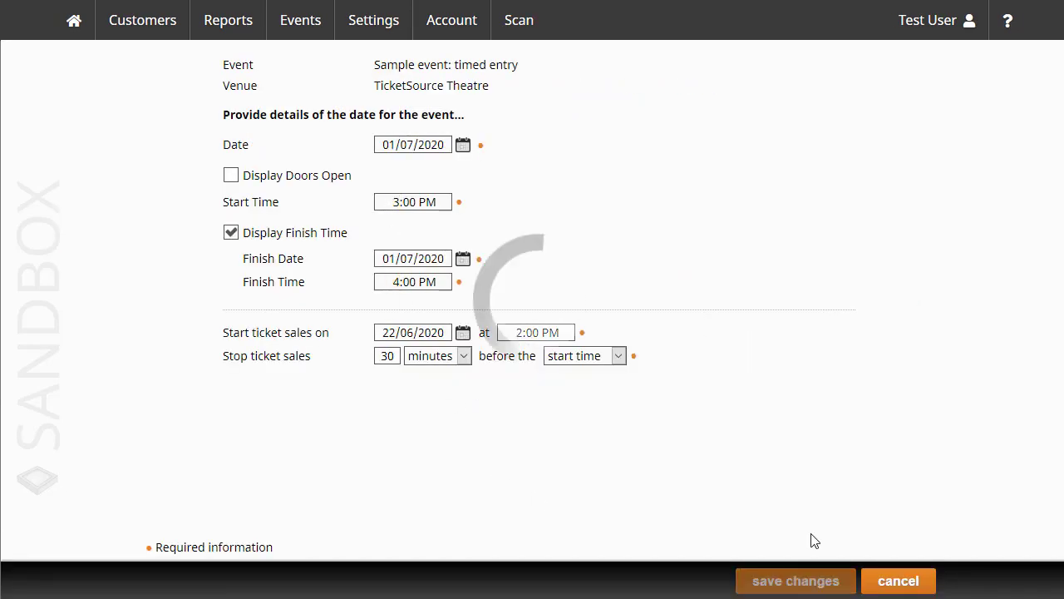
Step: Copy the 3:00 PM time slot and save the new one as running from 4:00 PM to 5:00 PM
{"action": "scroll", "coordinate": [623, 424], "scroll_direction": "down", "scroll_amount": 1}
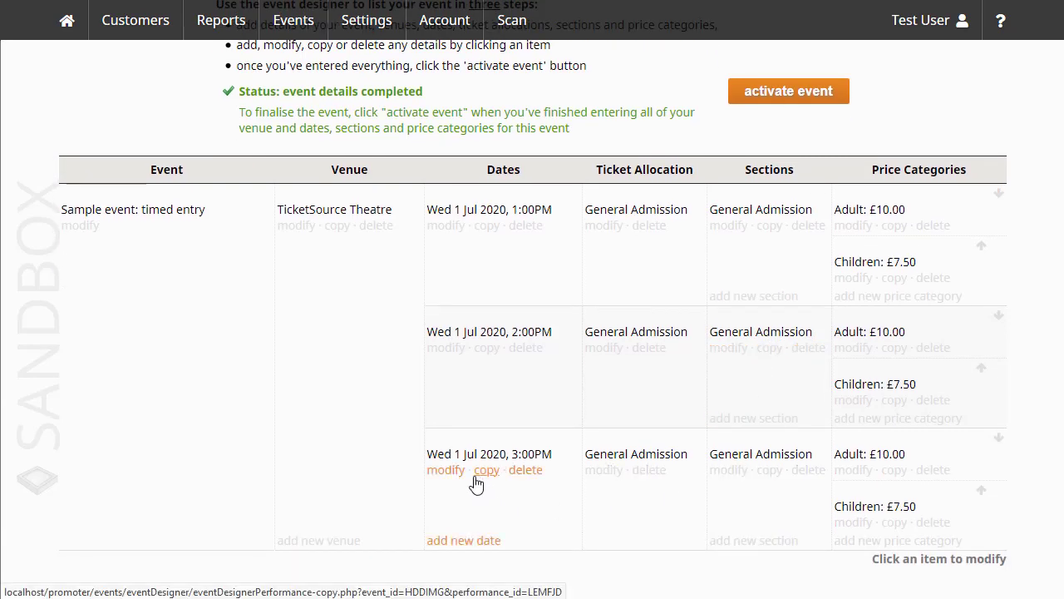
{"action": "left_click", "coordinate": [487, 476]}
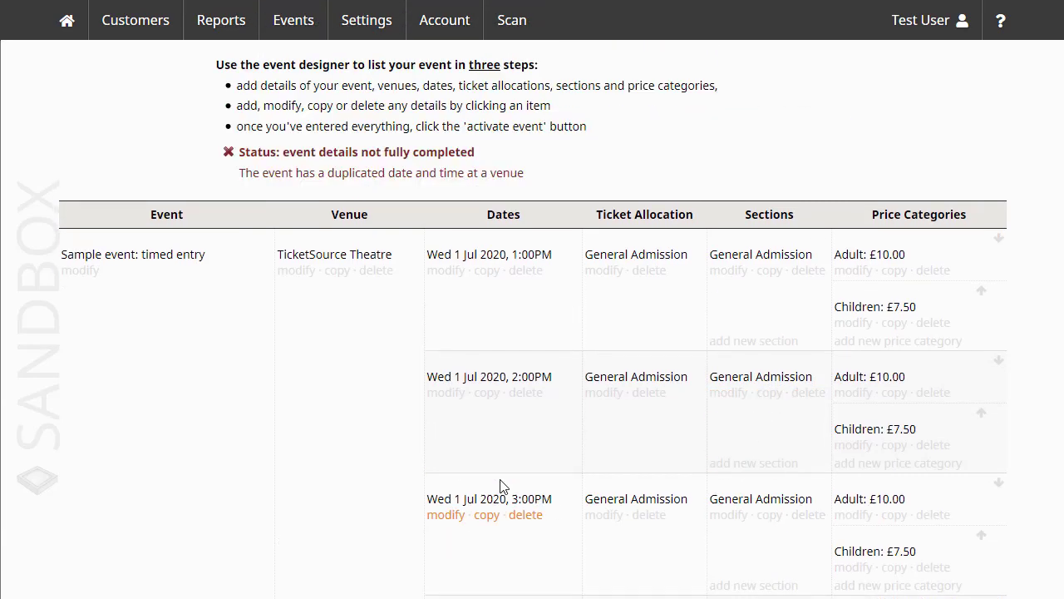
{"action": "left_click", "coordinate": [446, 471]}
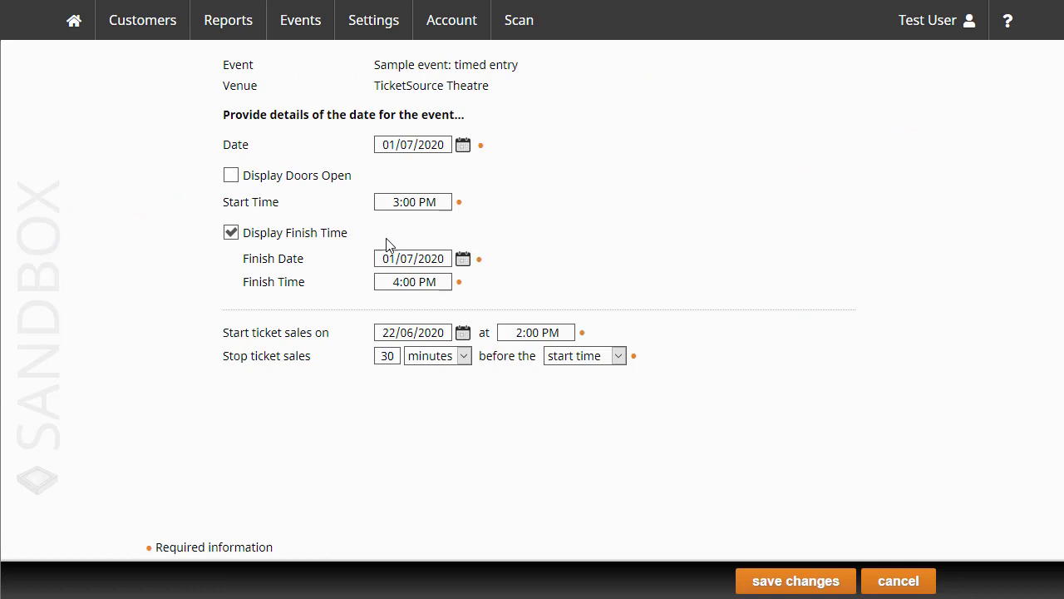
{"action": "left_click", "coordinate": [386, 283]}
{"action": "type", "text": "5"}
{"action": "left_click", "coordinate": [770, 577]}
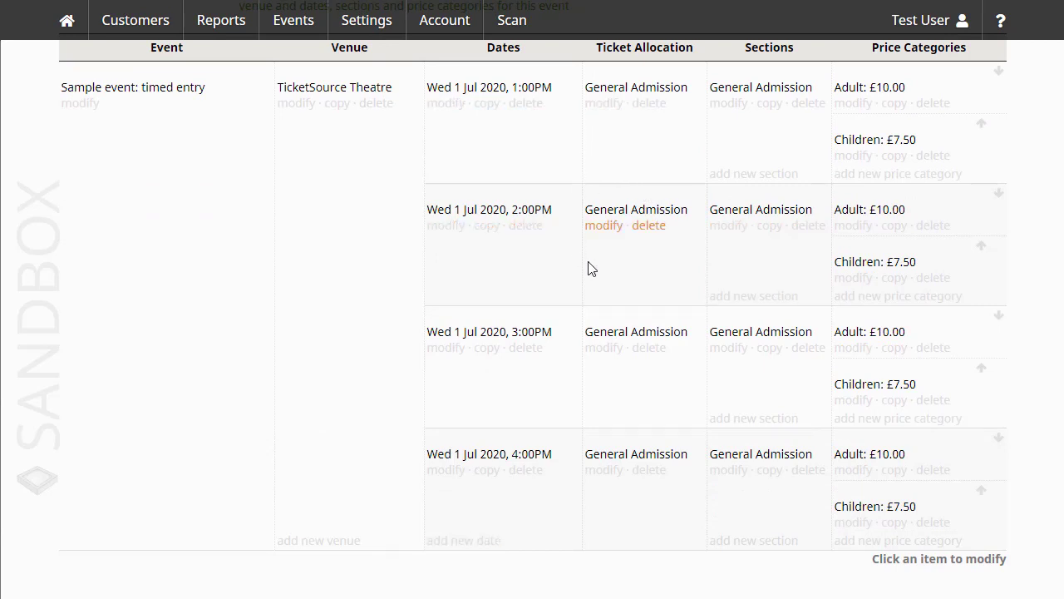
Step: Activate the 1 July 2020 timed entry event and return to the dashboard's event list
{"action": "scroll", "coordinate": [588, 268], "scroll_direction": "up", "scroll_amount": 2}
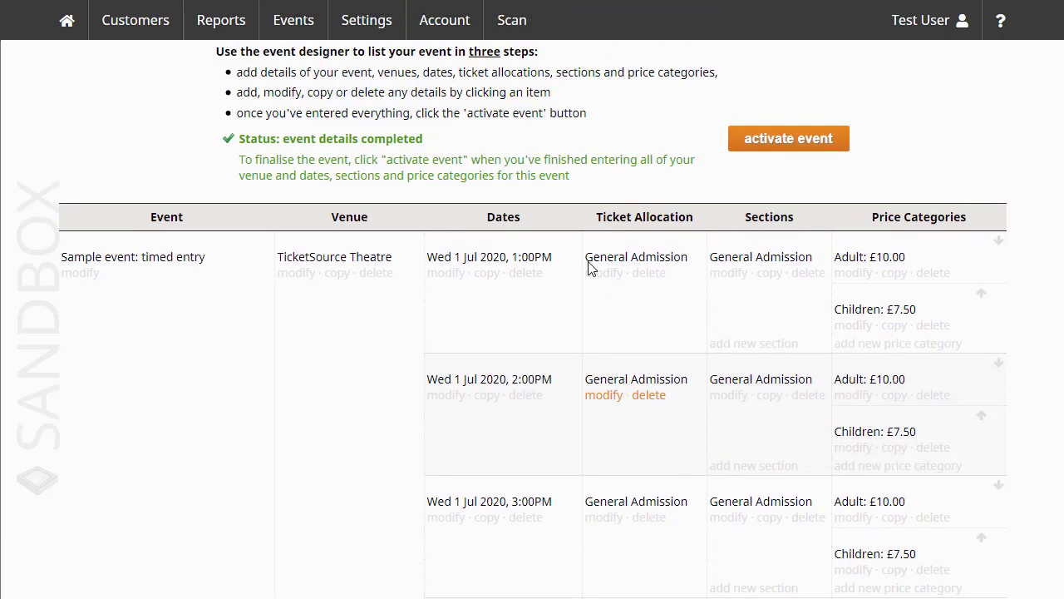
{"action": "left_click", "coordinate": [794, 143]}
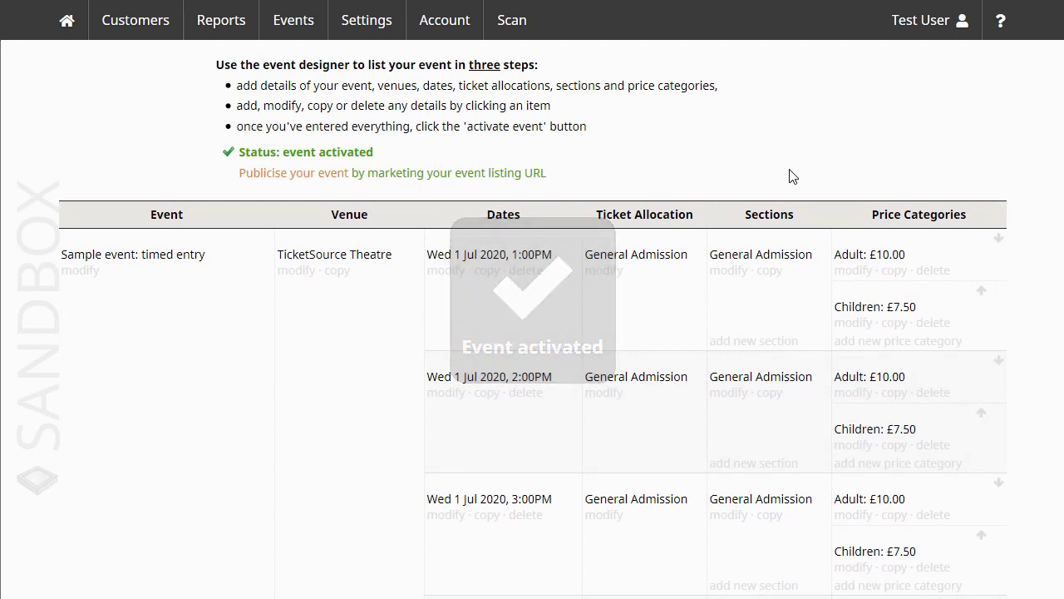
{"action": "left_click", "coordinate": [66, 21]}
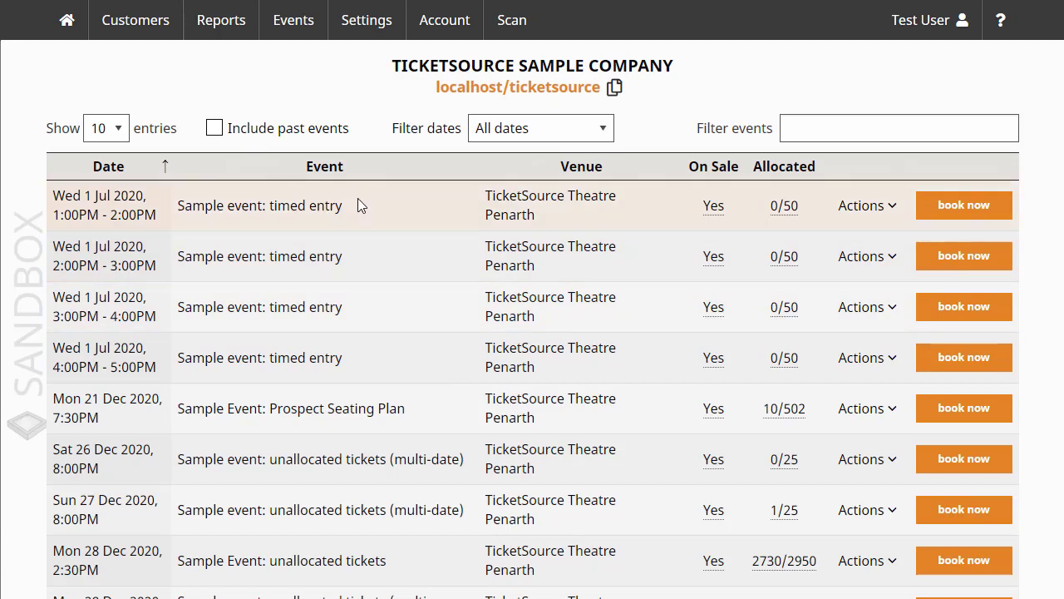
Step: Copy the existing event "Sample event: timed entry (Wed 1 Jul 2020)" with the date set to 02/07/2020
{"action": "left_click", "coordinate": [306, 27]}
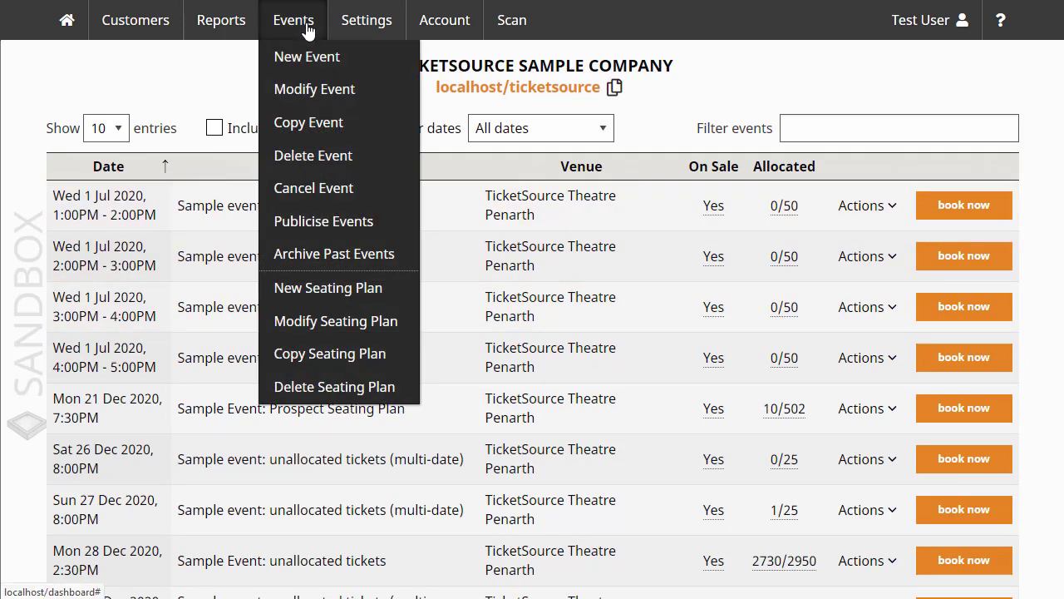
{"action": "left_click", "coordinate": [327, 125]}
{"action": "left_click", "coordinate": [386, 113]}
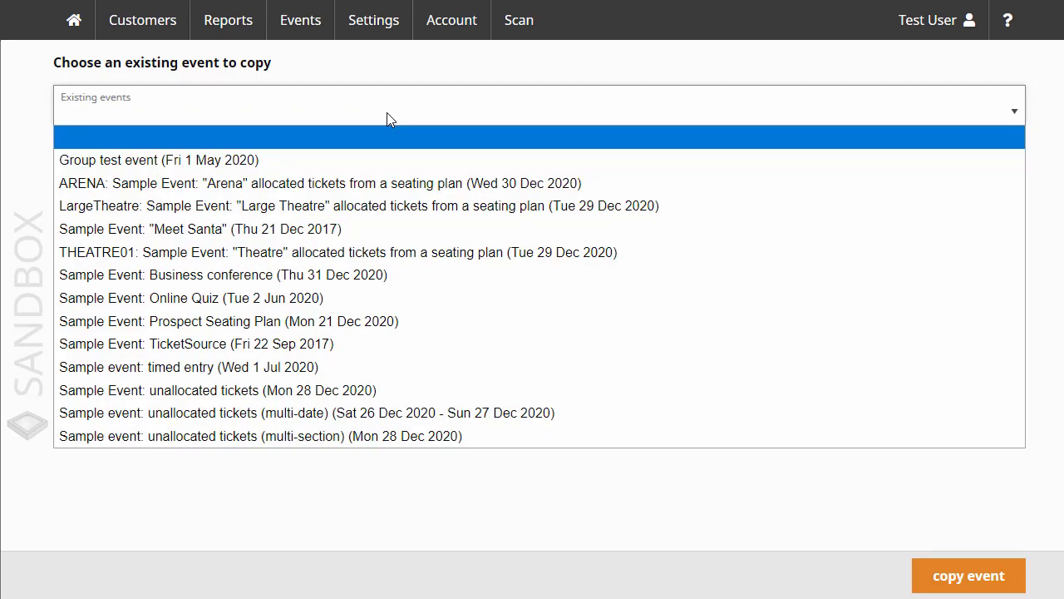
{"action": "left_click", "coordinate": [372, 369]}
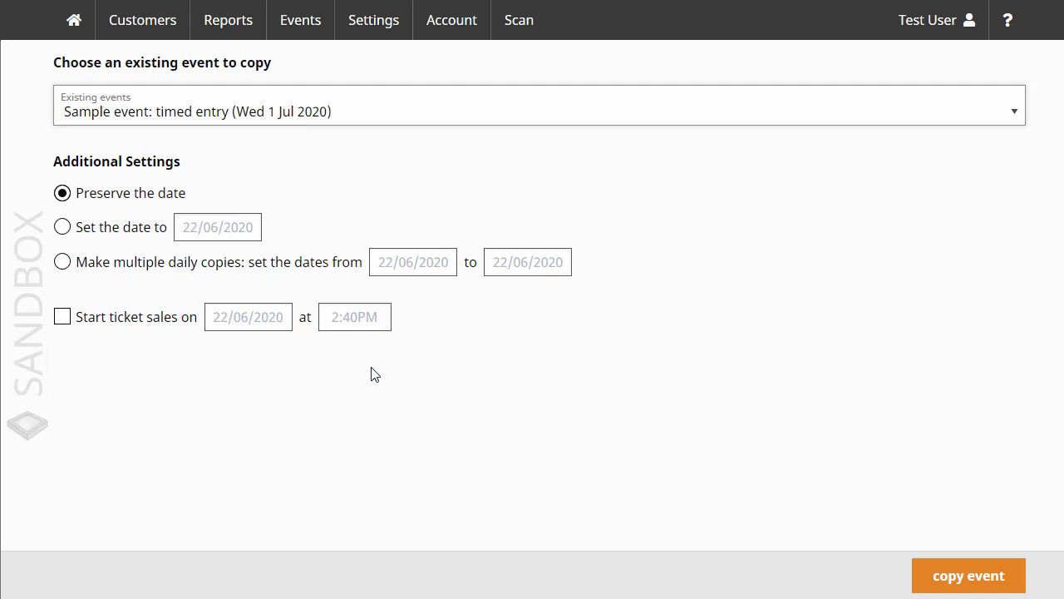
{"action": "left_click", "coordinate": [110, 236]}
{"action": "left_click", "coordinate": [197, 234]}
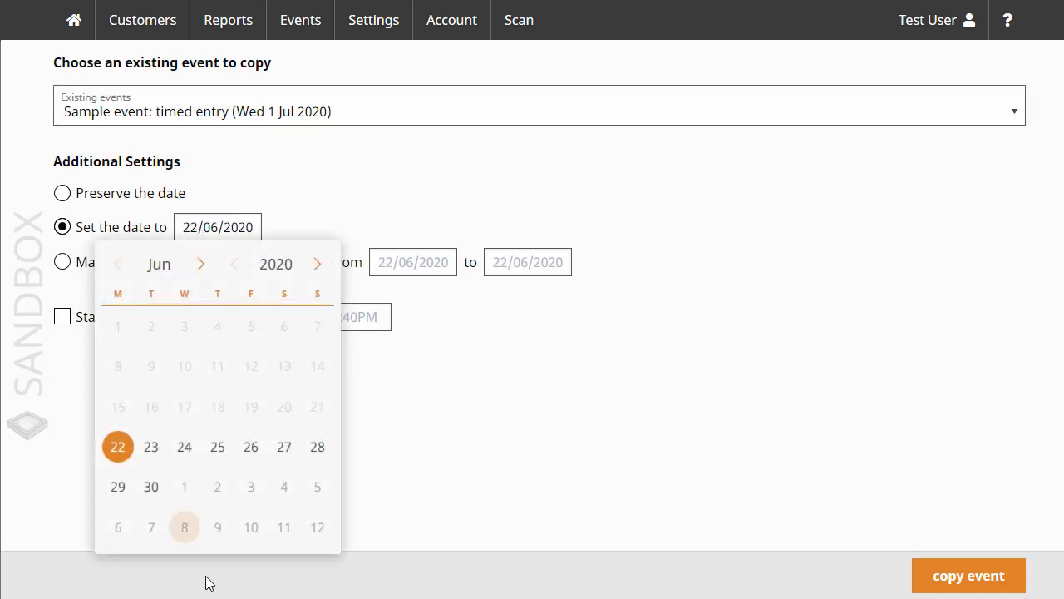
{"action": "left_click", "coordinate": [217, 488]}
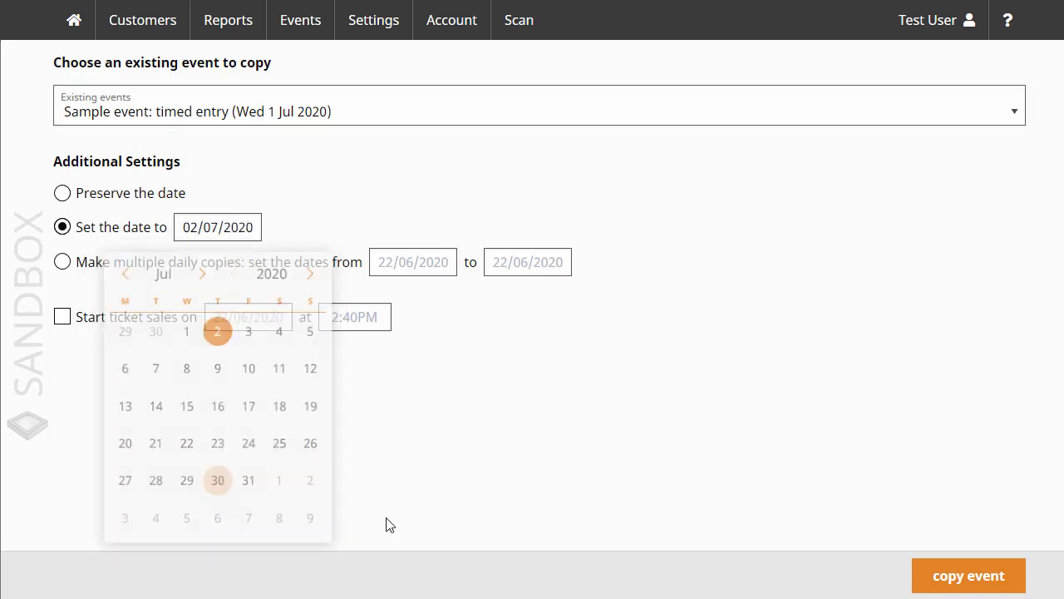
{"action": "left_click", "coordinate": [968, 580]}
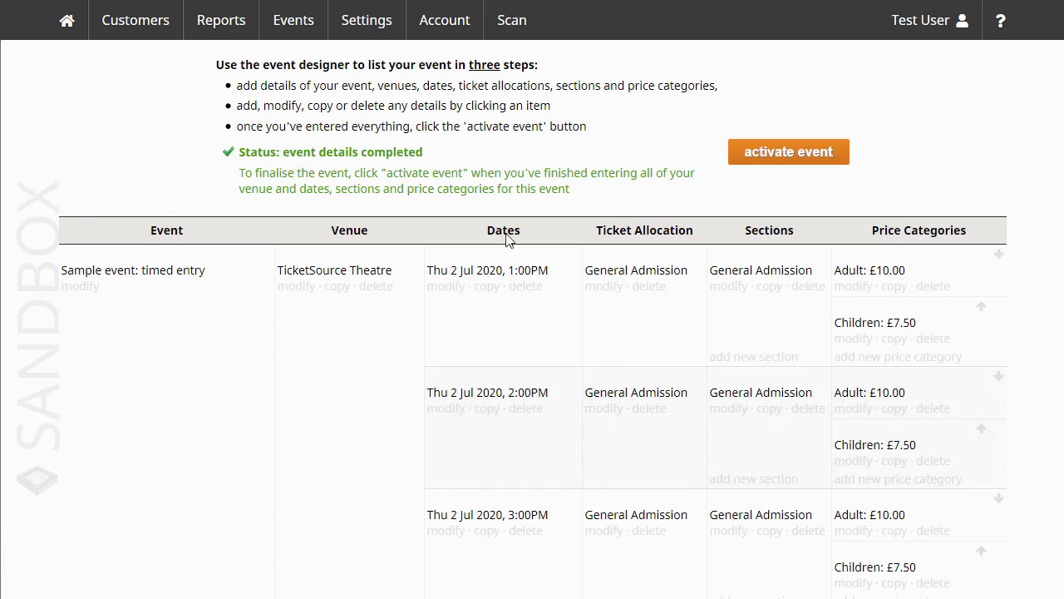
Step: Review and activate the 2 July 2020 copy of the event, and return to the dashboard
{"action": "scroll", "coordinate": [909, 317], "scroll_direction": "down", "scroll_amount": 2}
{"action": "scroll", "coordinate": [888, 320], "scroll_direction": "up", "scroll_amount": 2}
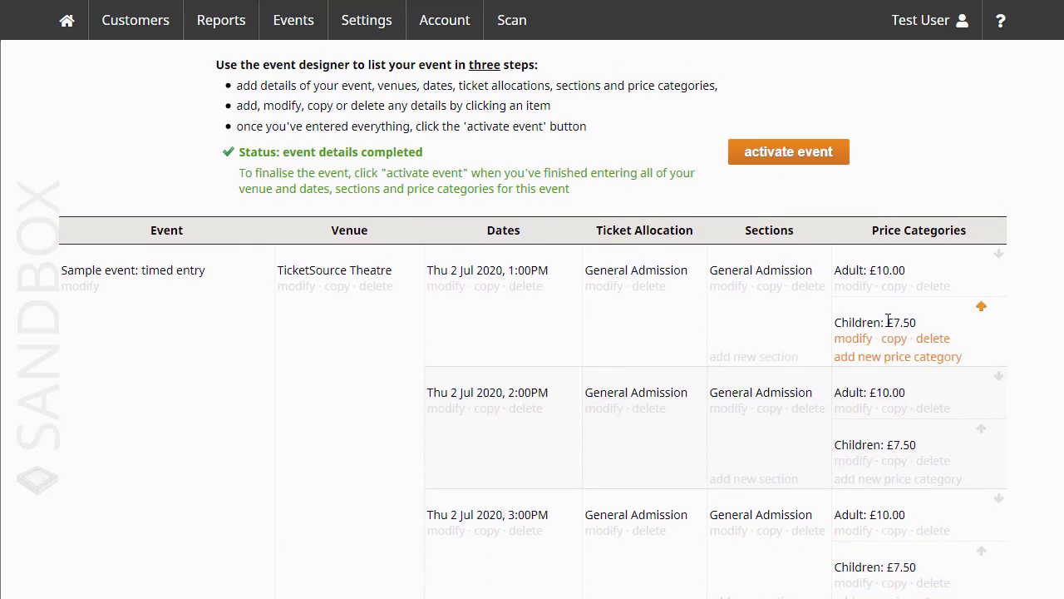
{"action": "left_click", "coordinate": [796, 159]}
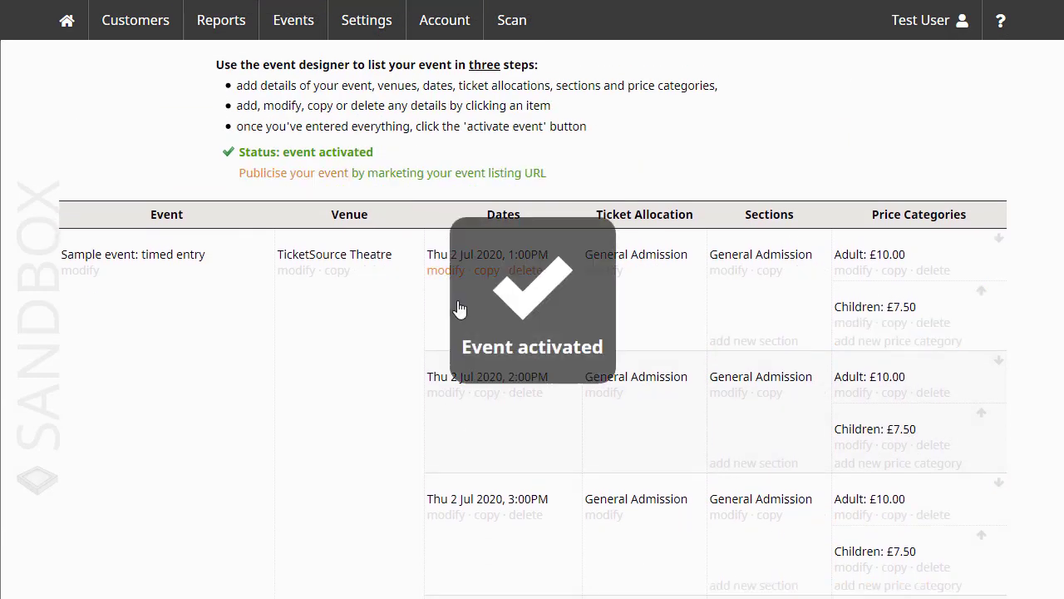
{"action": "left_click", "coordinate": [67, 22]}
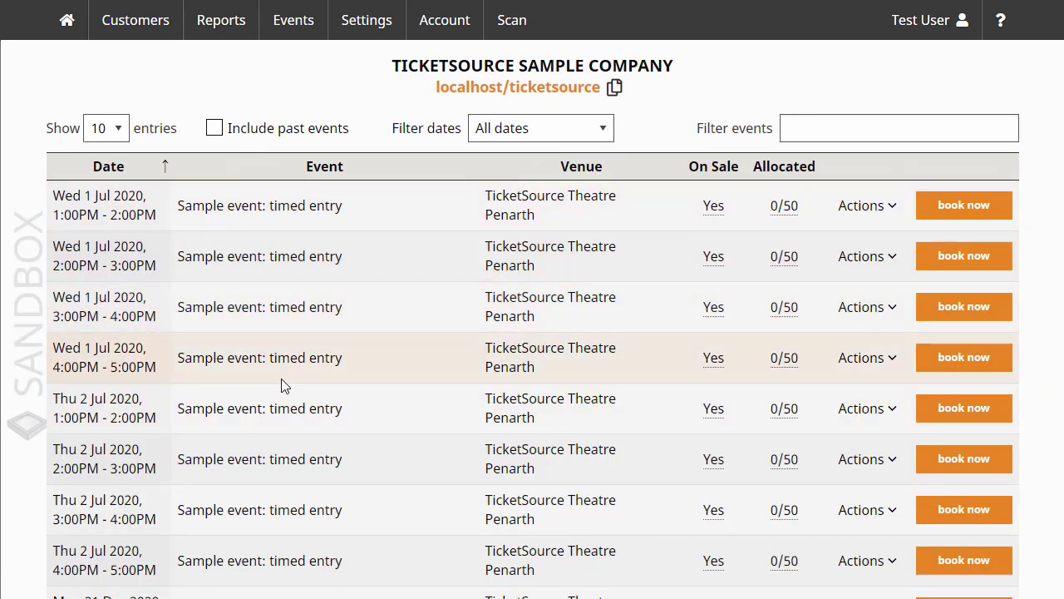
Step: Make another copy of the 1 July 2020 timed entry event with the date set to 03/07/2020
{"action": "left_click", "coordinate": [293, 20]}
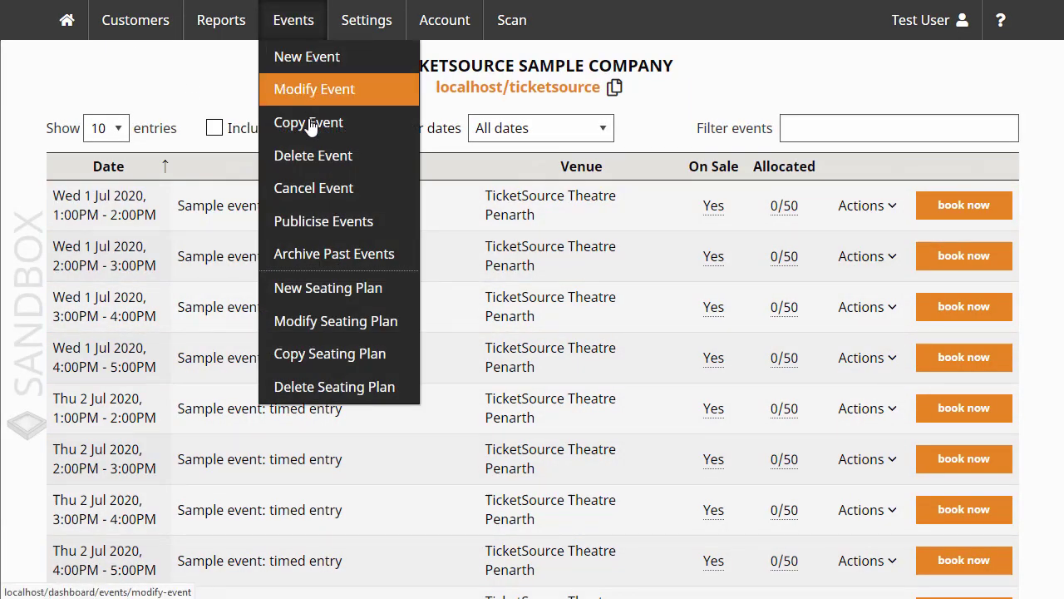
{"action": "left_click", "coordinate": [309, 124]}
{"action": "left_click", "coordinate": [308, 116]}
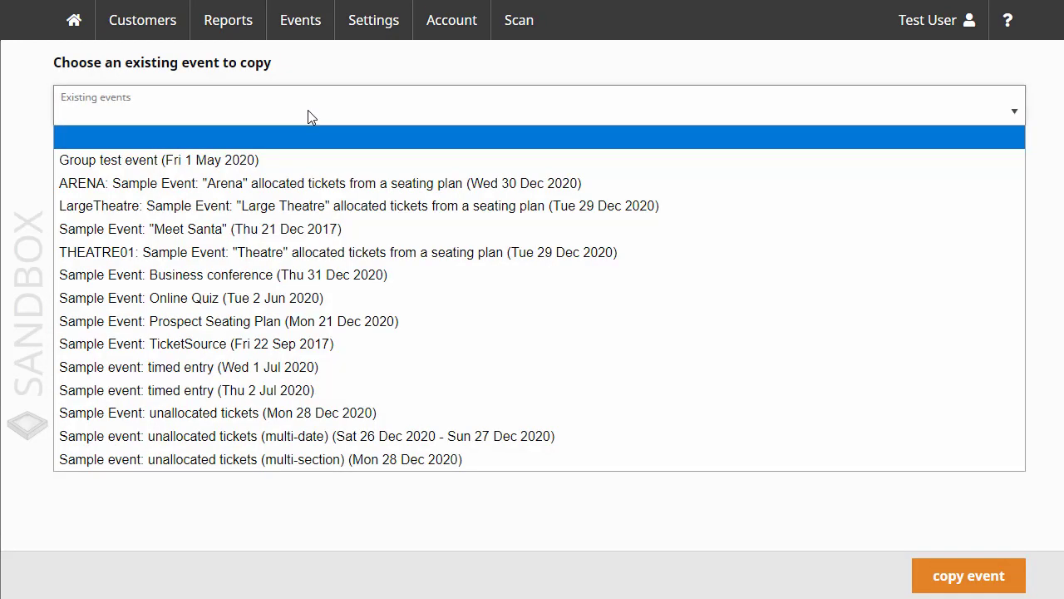
{"action": "left_click", "coordinate": [417, 367]}
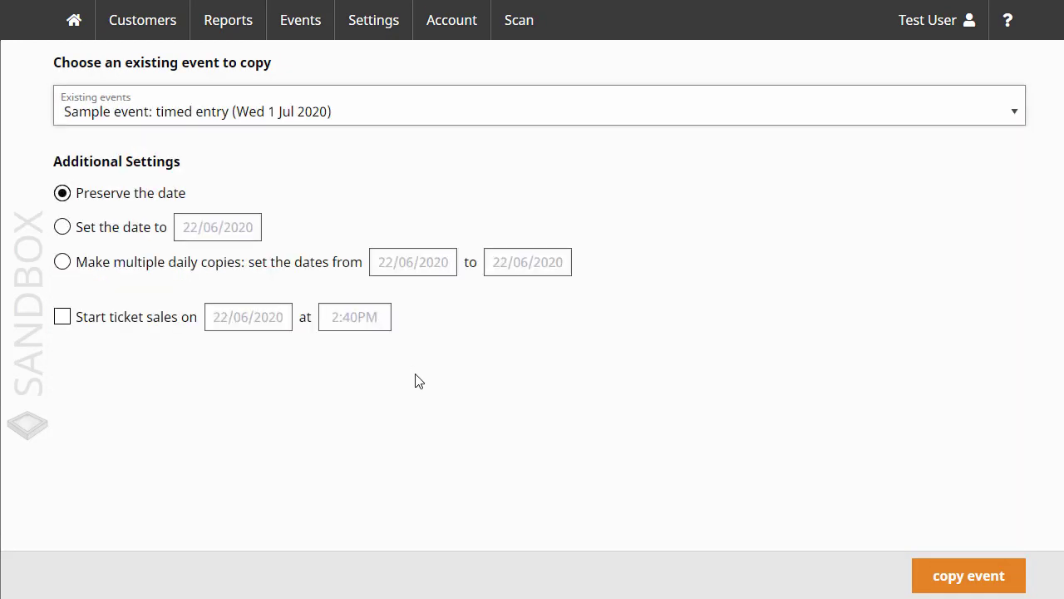
{"action": "left_click", "coordinate": [133, 226]}
{"action": "left_click", "coordinate": [218, 230]}
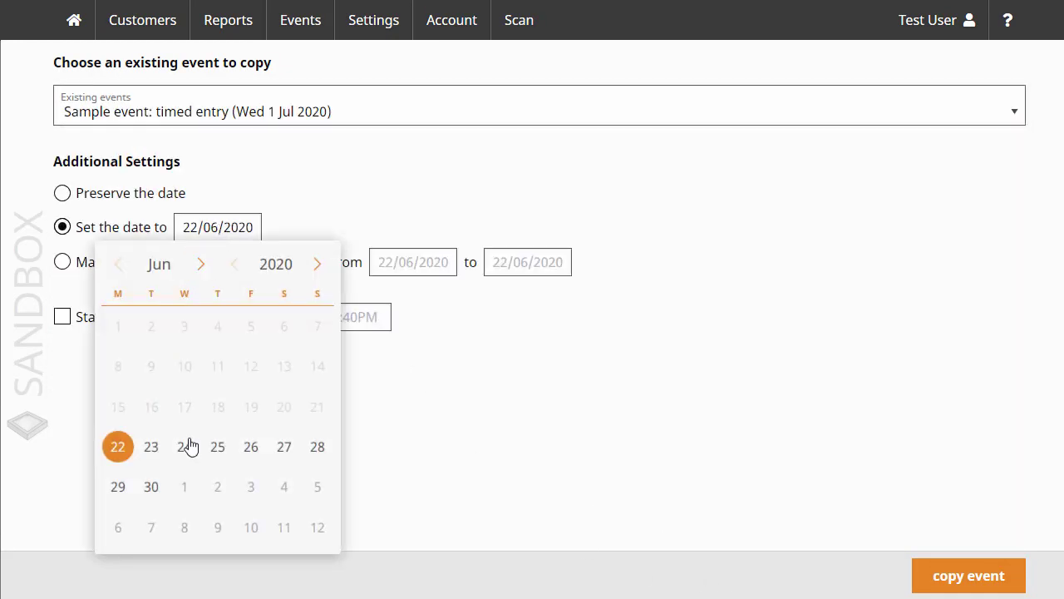
{"action": "left_click", "coordinate": [250, 490]}
{"action": "left_click", "coordinate": [959, 584]}
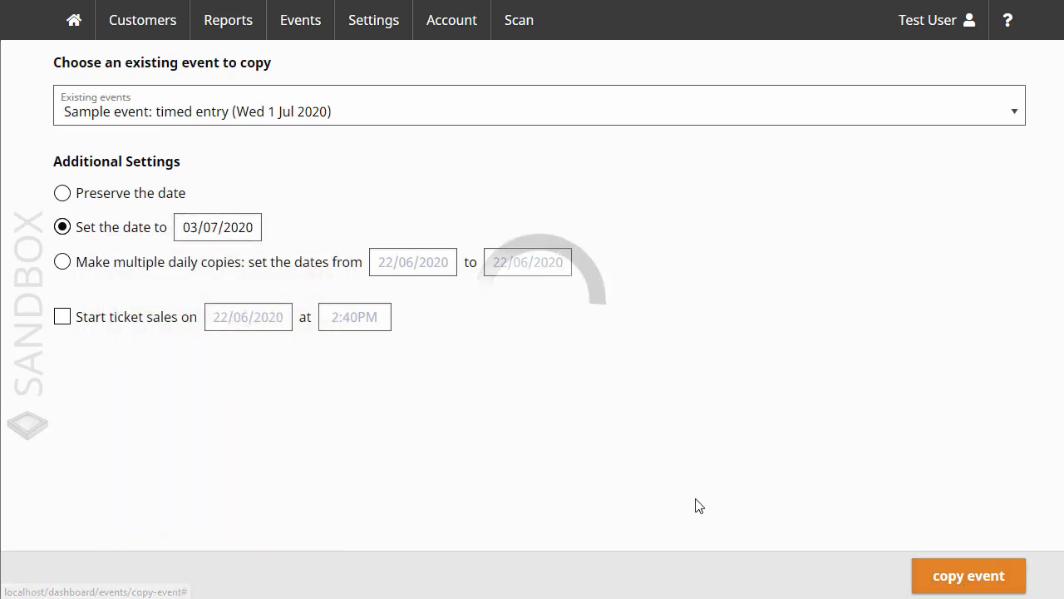
Step: Activate the 3 July 2020 copy of the event and check the time slots in the dashboard's event list
{"action": "scroll", "coordinate": [780, 379], "scroll_direction": "down", "scroll_amount": 2}
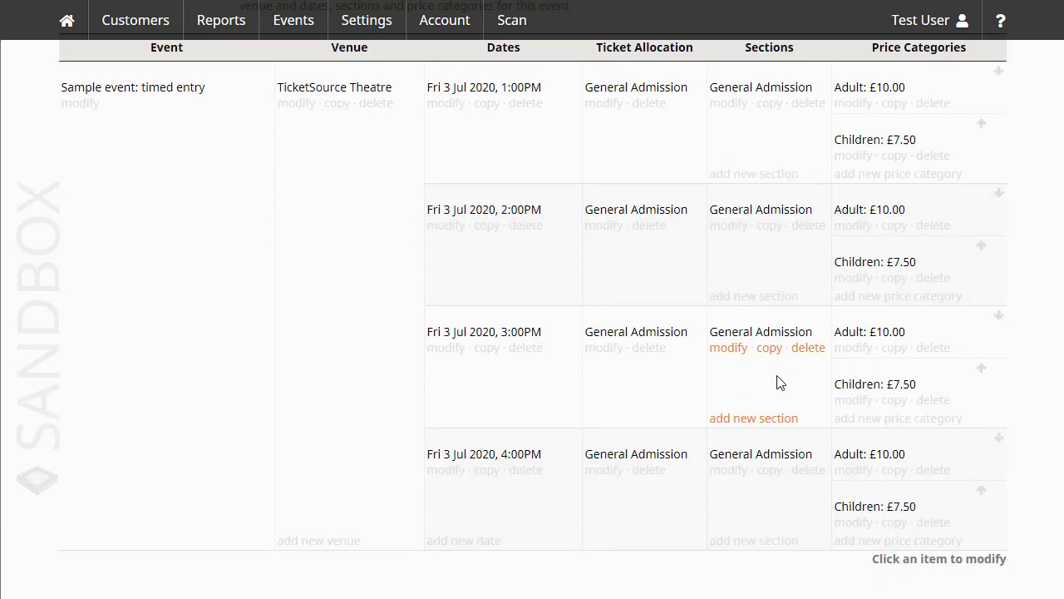
{"action": "scroll", "coordinate": [780, 382], "scroll_direction": "up", "scroll_amount": 2}
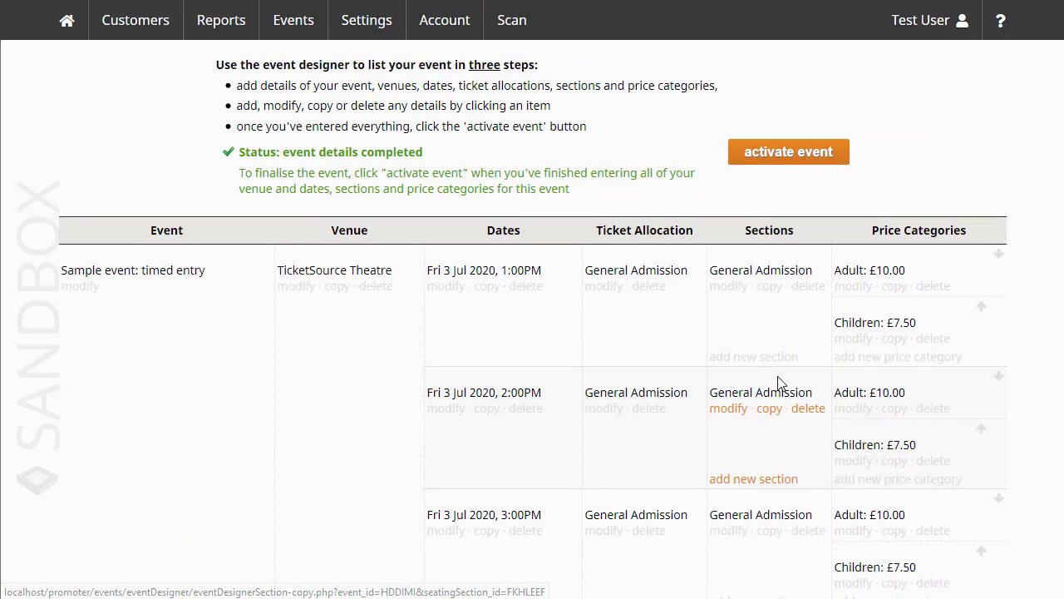
{"action": "left_click", "coordinate": [803, 153]}
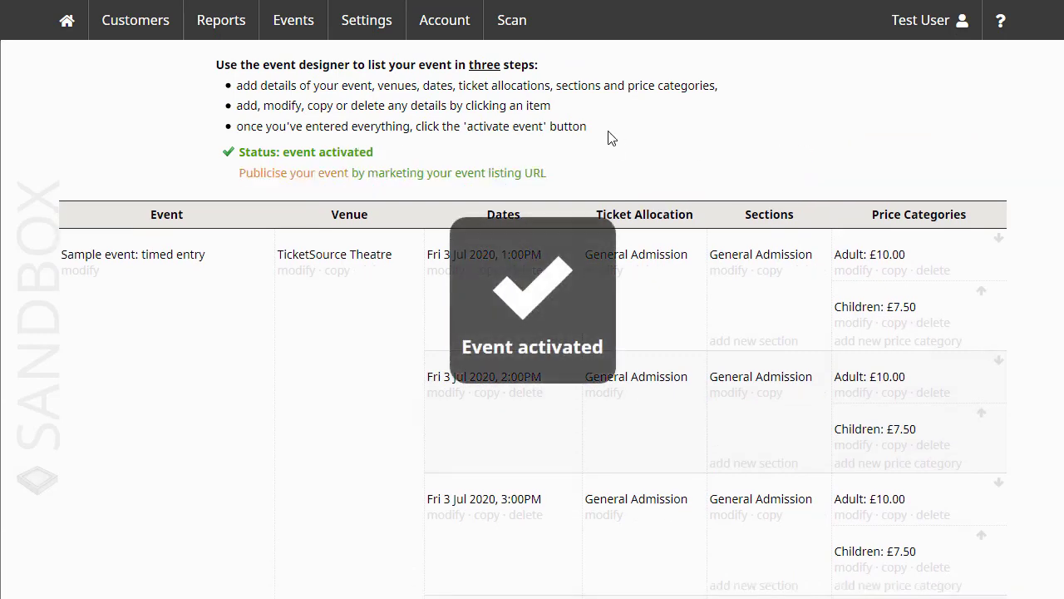
{"action": "left_click", "coordinate": [64, 23]}
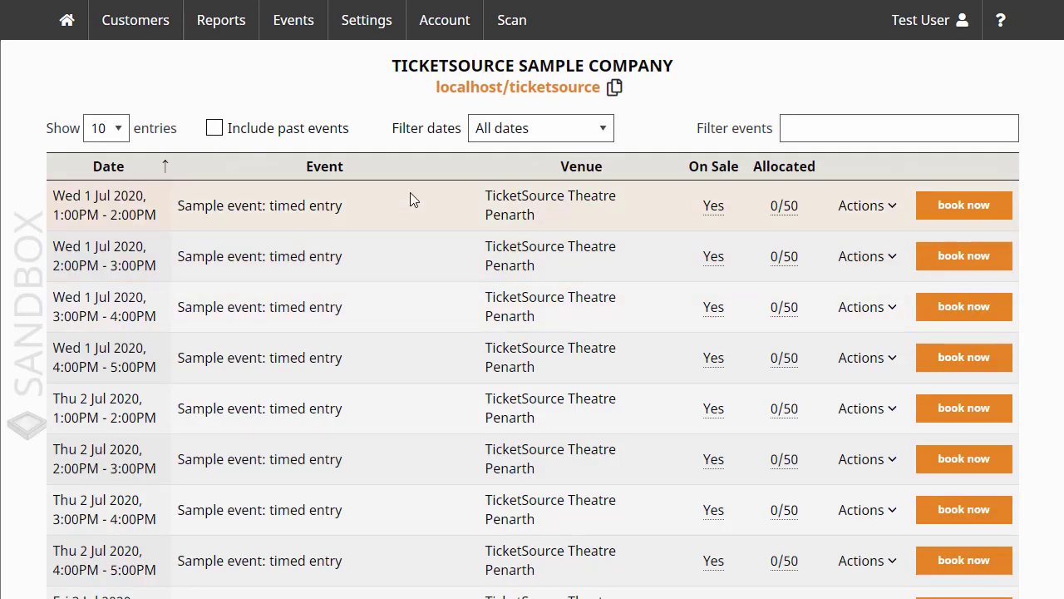
{"action": "scroll", "coordinate": [398, 457], "scroll_direction": "down", "scroll_amount": 3}
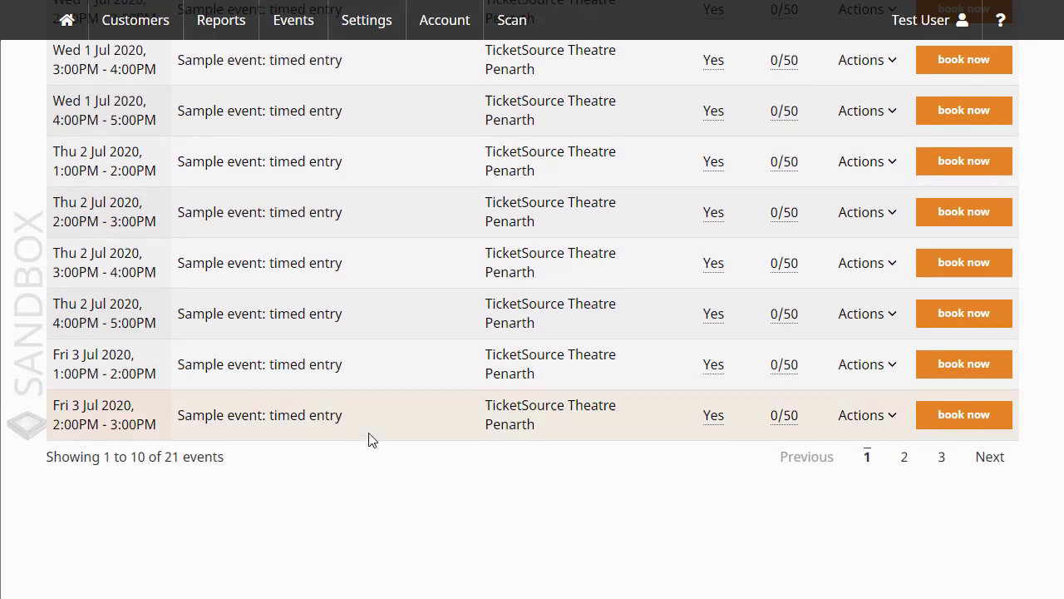
{"action": "scroll", "coordinate": [522, 356], "scroll_direction": "up", "scroll_amount": 3}
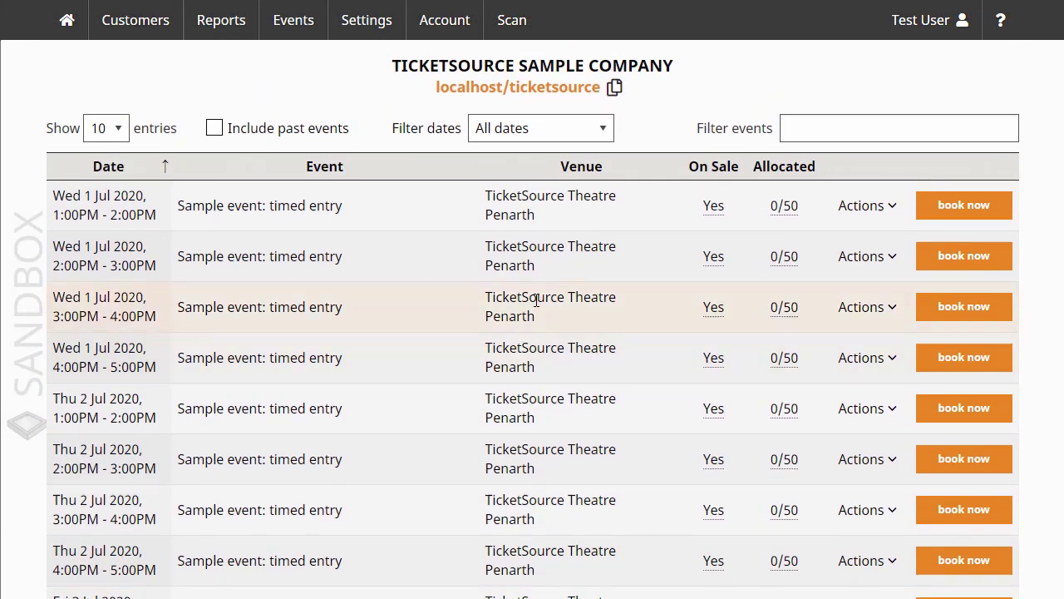